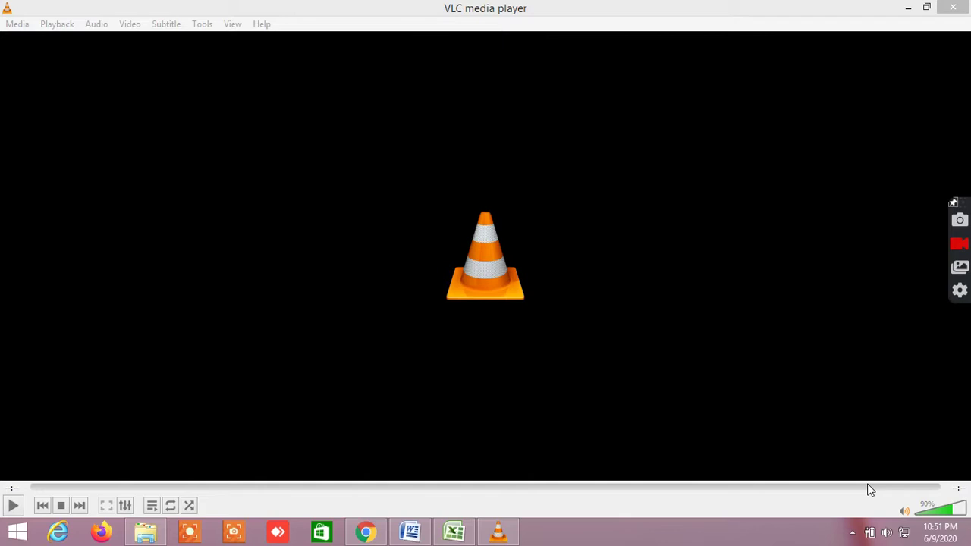
- Close the VLC player and Downloads folder, then bring up the BANKNIFTY TradingView chart in Chrome
click(954, 9)
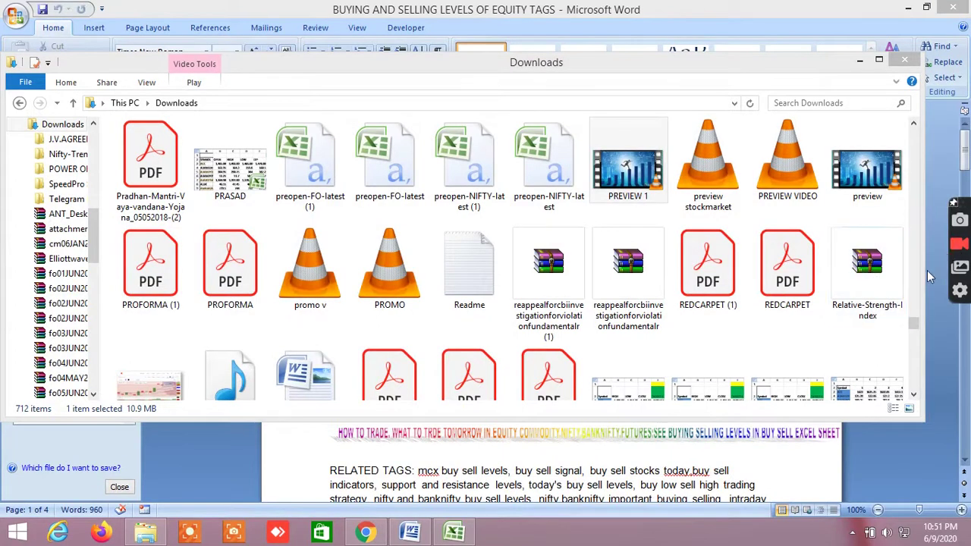
click(905, 60)
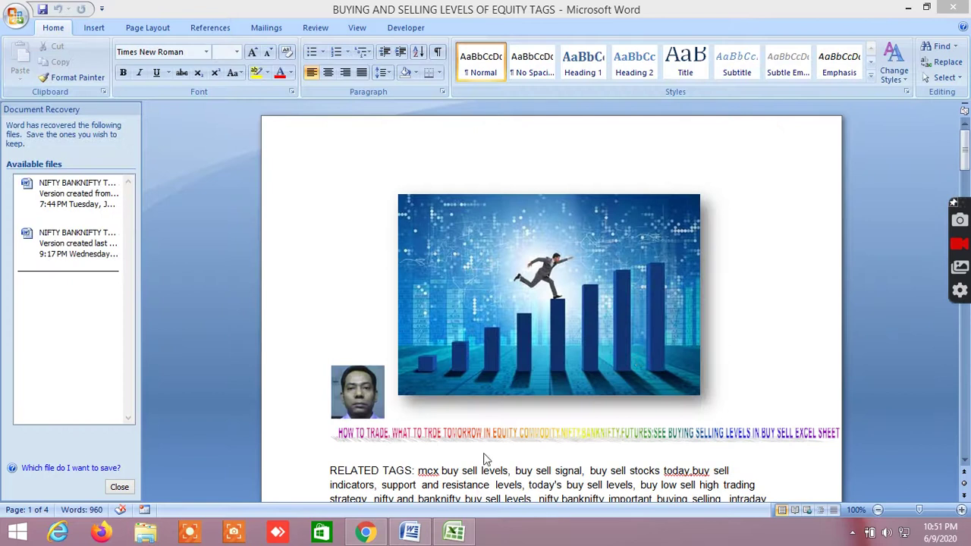
click(361, 535)
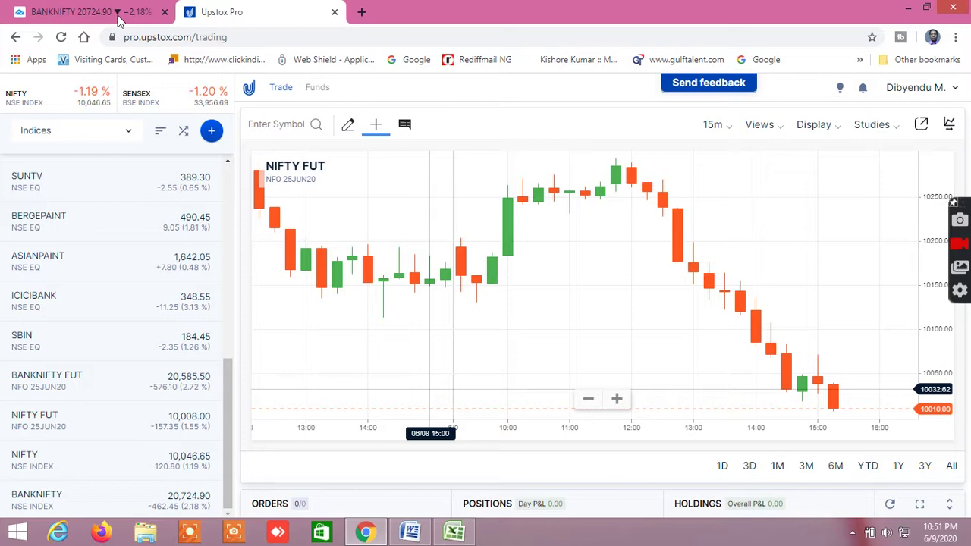
click(118, 16)
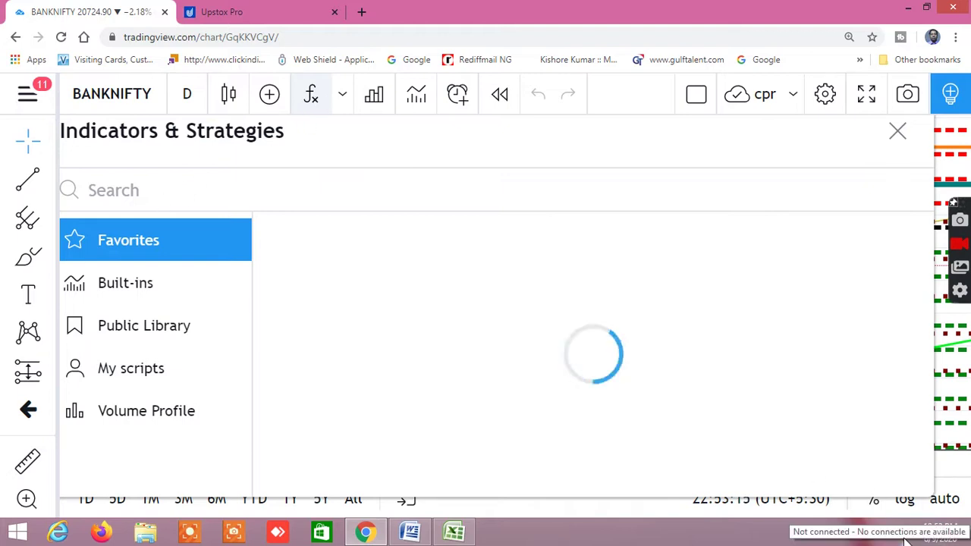
- Search TradingView indicators for 'anchored vw', close the list, and return to the Upstox Pro tab
click(124, 197)
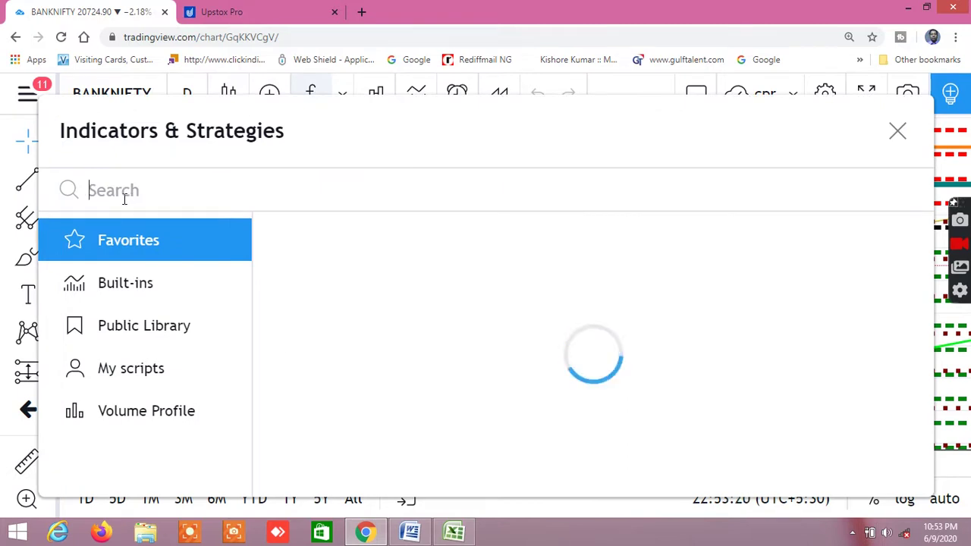
text(anchored)
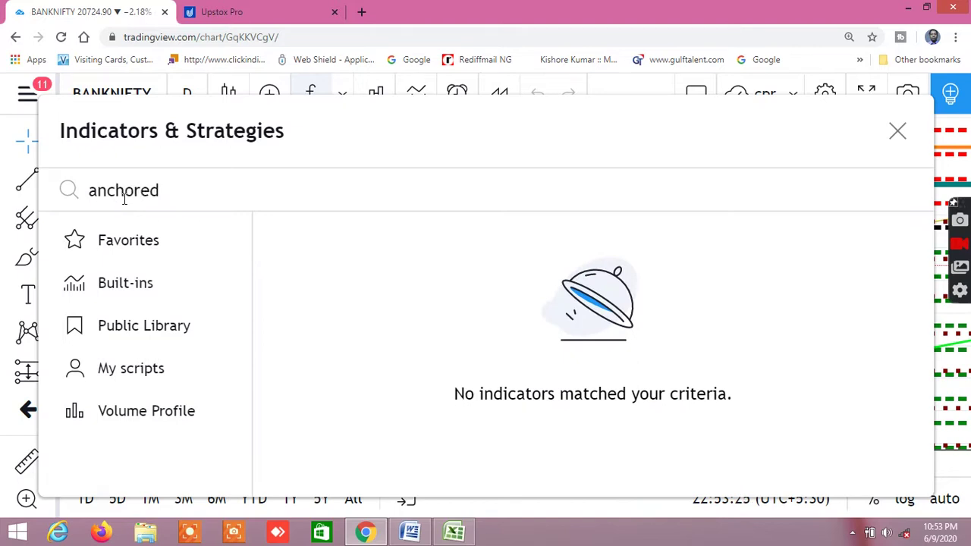
text( vw)
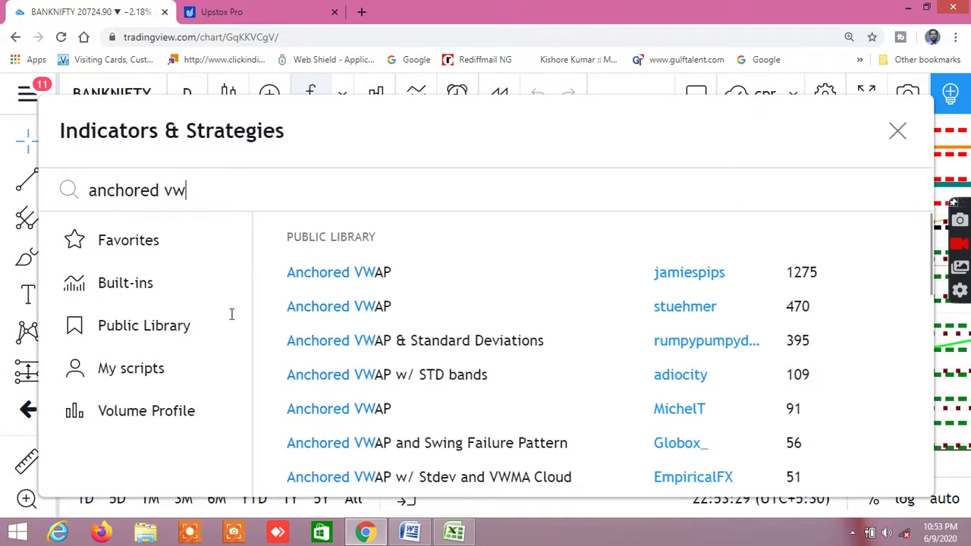
click(898, 130)
click(272, 16)
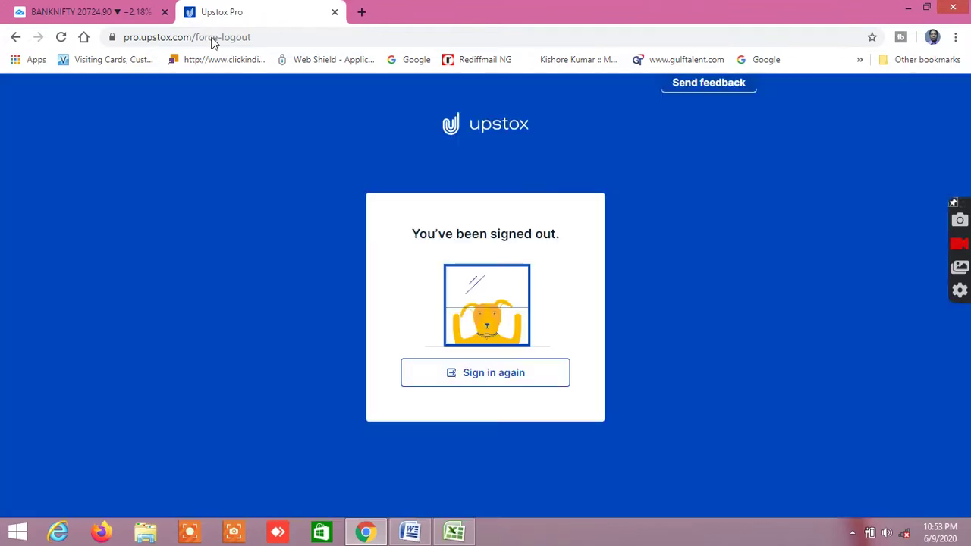
- Sign back in to Upstox Pro with the user ID, password and 4-digit passcode
click(476, 374)
click(476, 376)
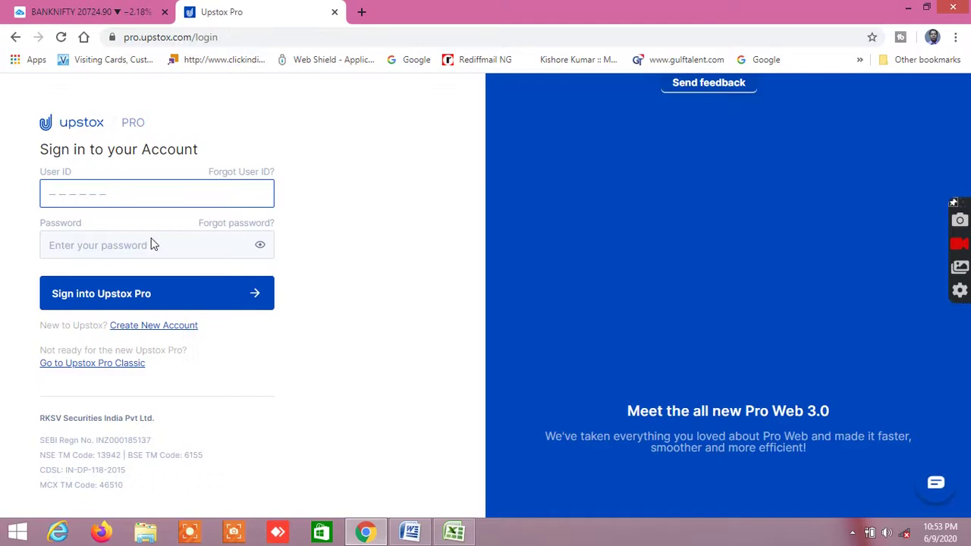
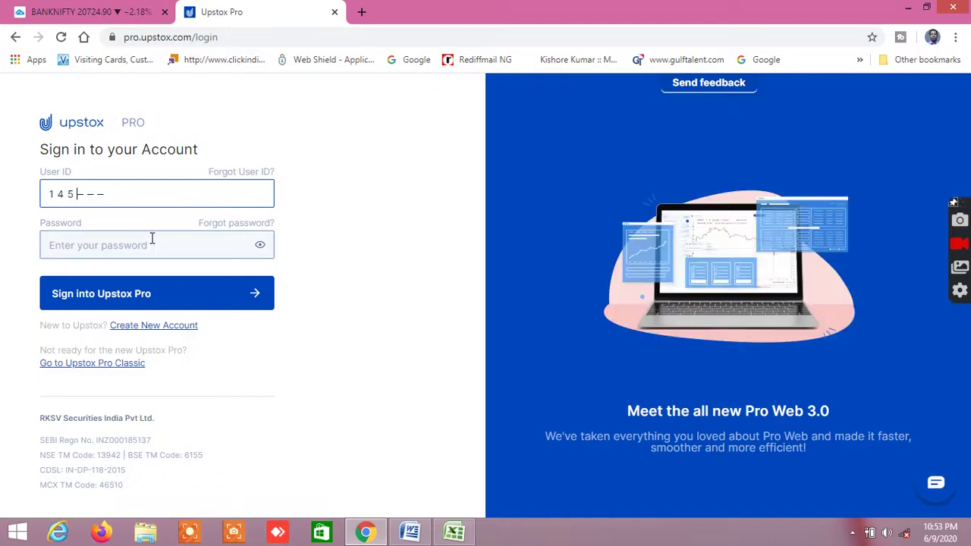
click(152, 238)
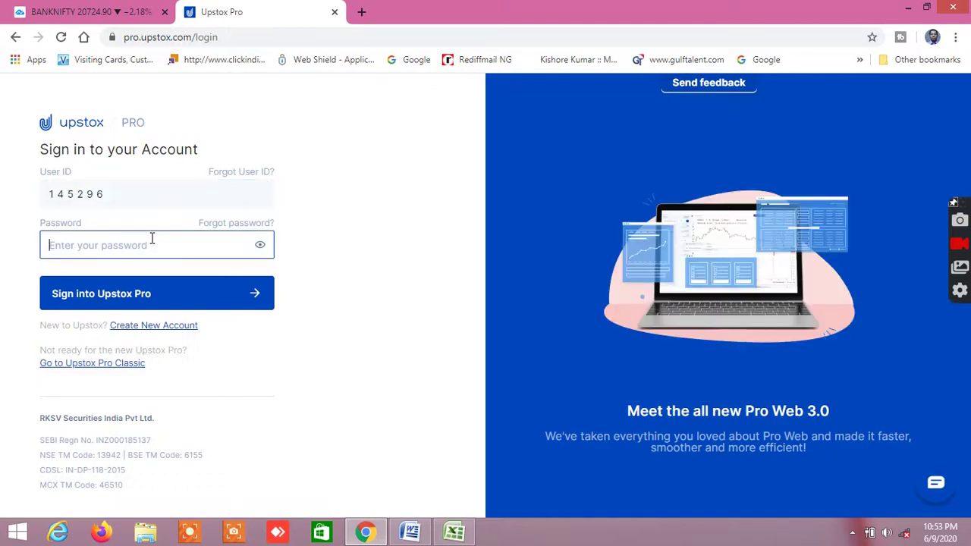
text(a)
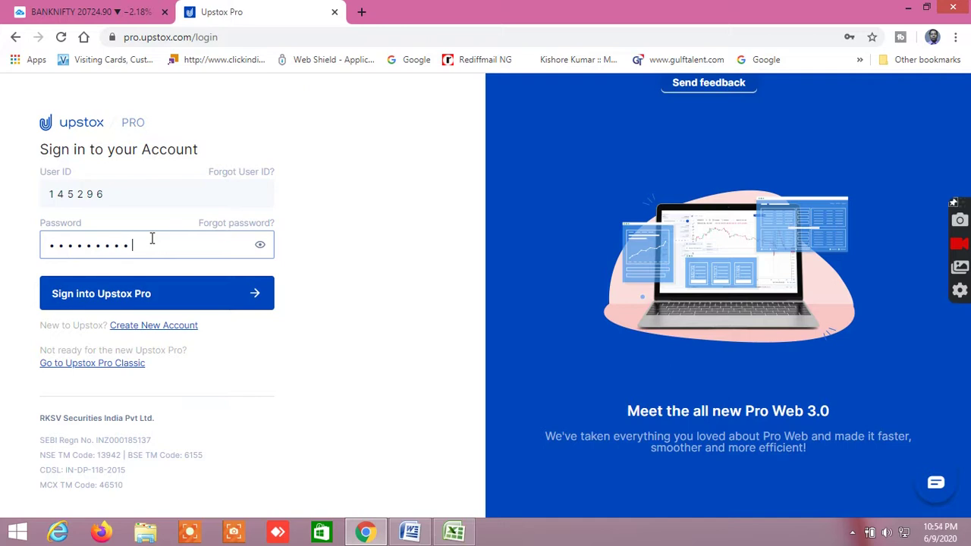
click(167, 303)
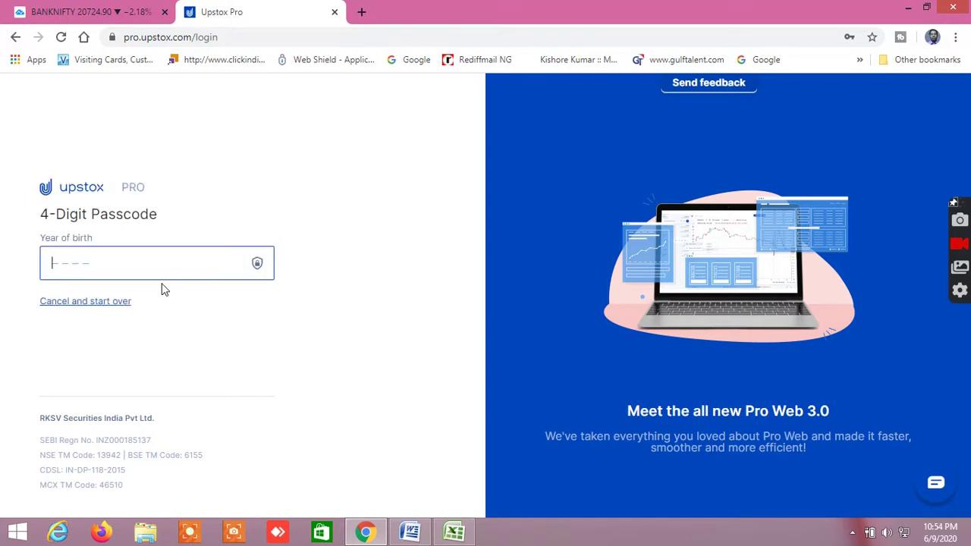
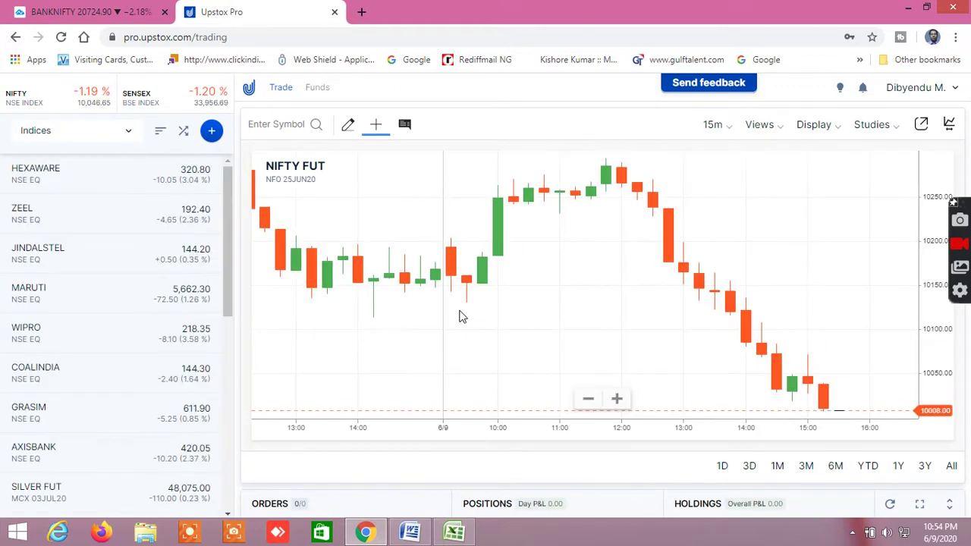
- Add the Anchored VWAP study to the NIFTY FUT chart
mouse_move(158, 485)
click(884, 131)
click(829, 216)
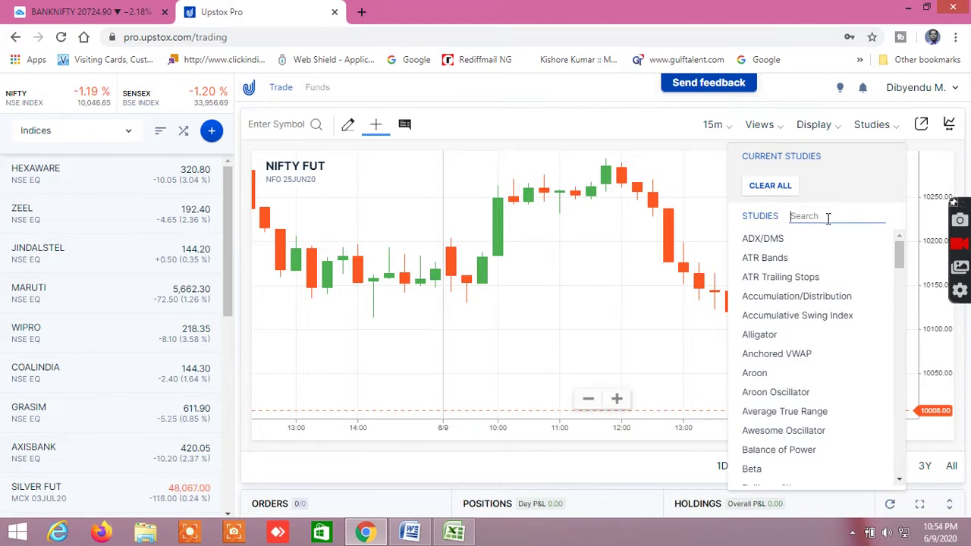
click(825, 356)
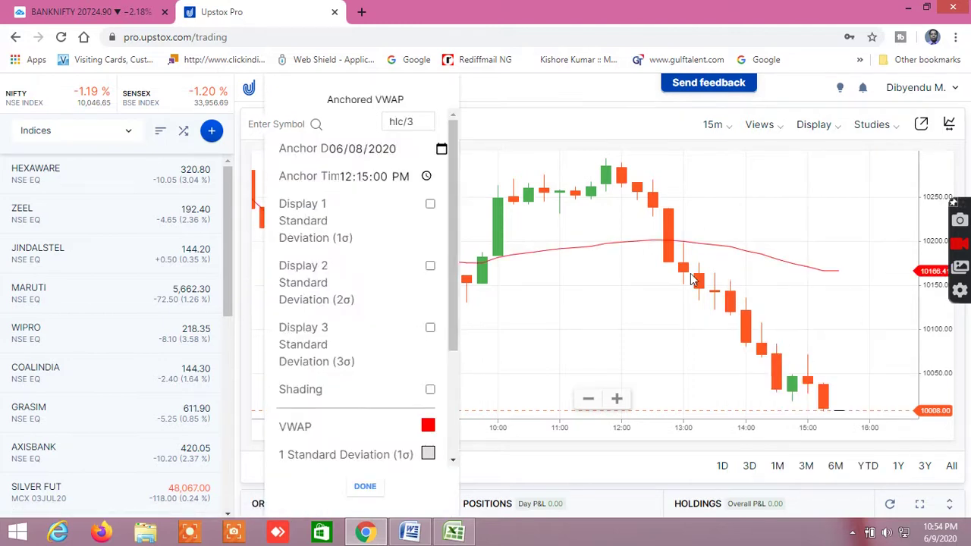
- Anchor the VWAP at 05/01/2020 with shaded 1σ, 2σ and 3σ deviation bands
click(342, 152)
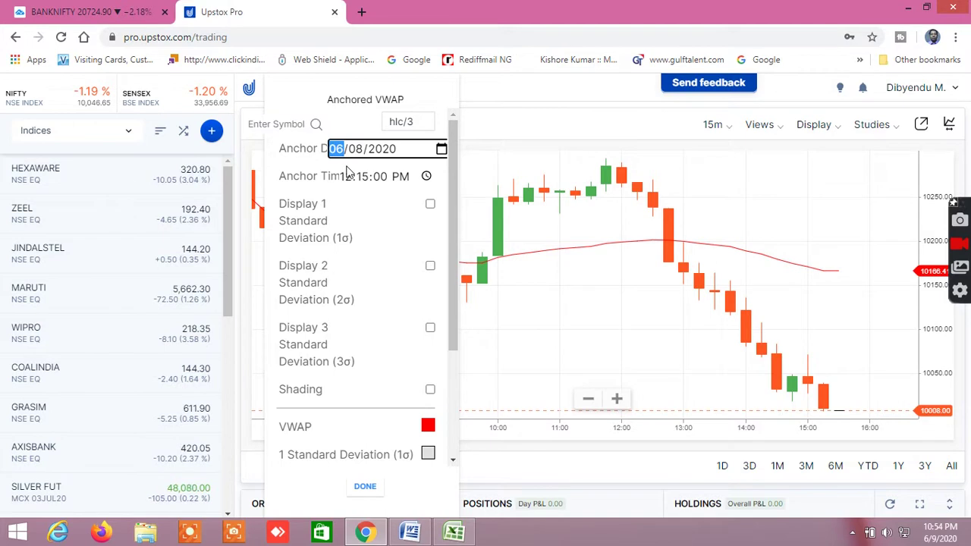
text(01)
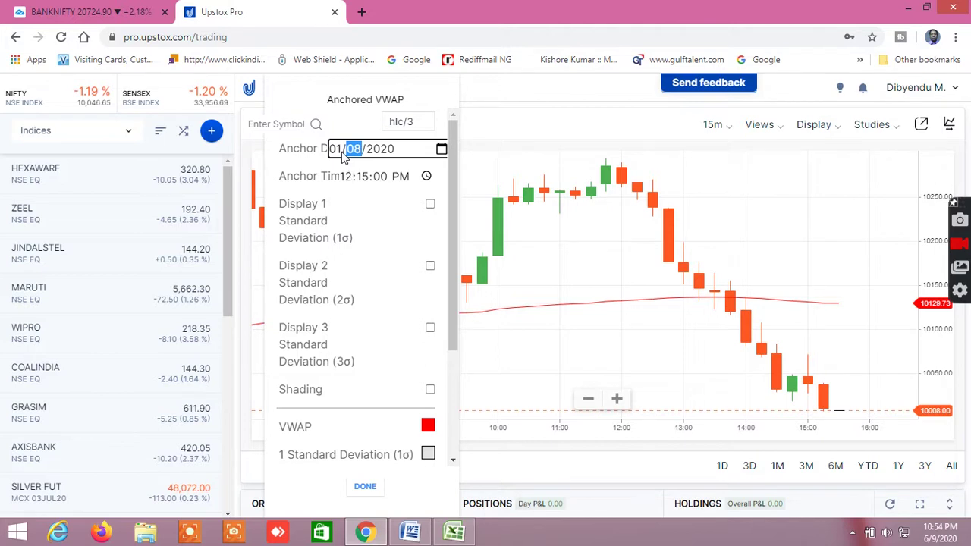
click(336, 149)
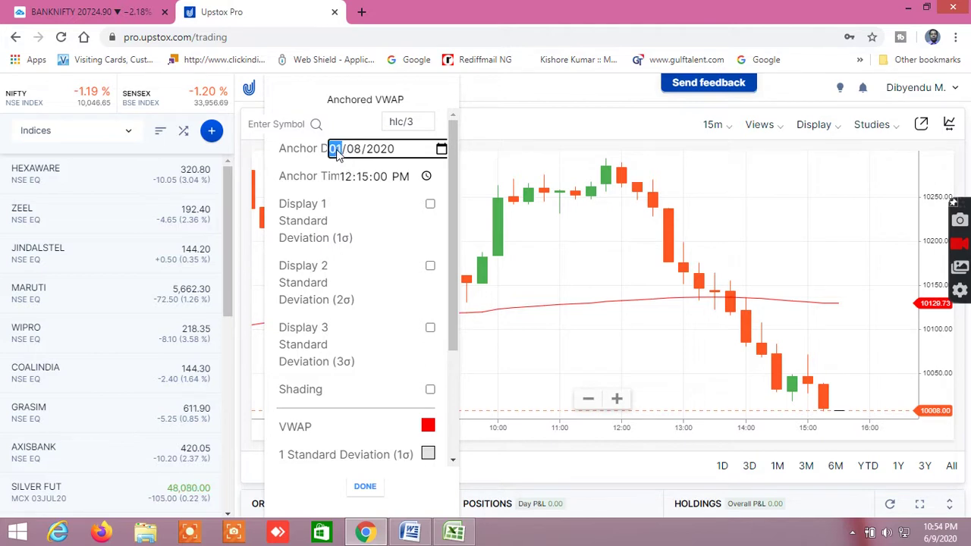
text(05/0)
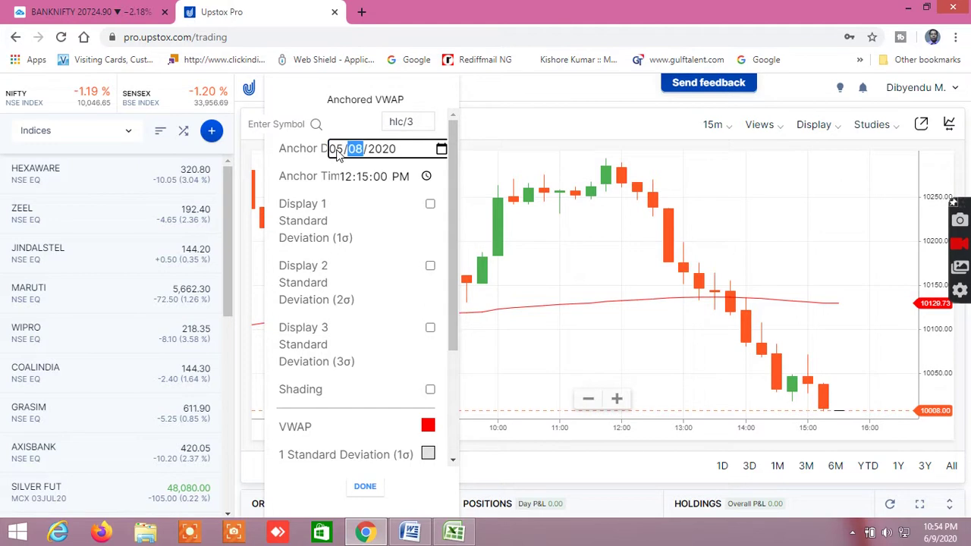
text(1)
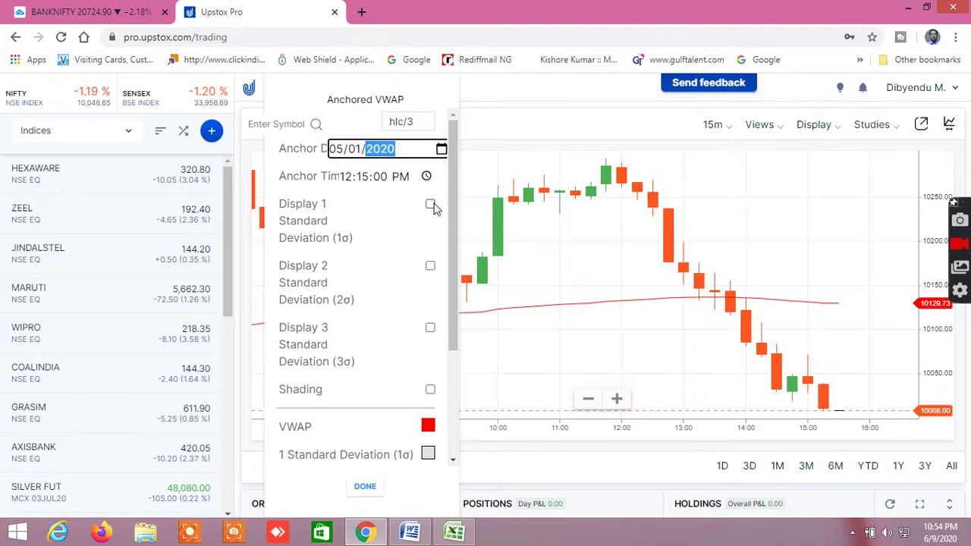
click(431, 205)
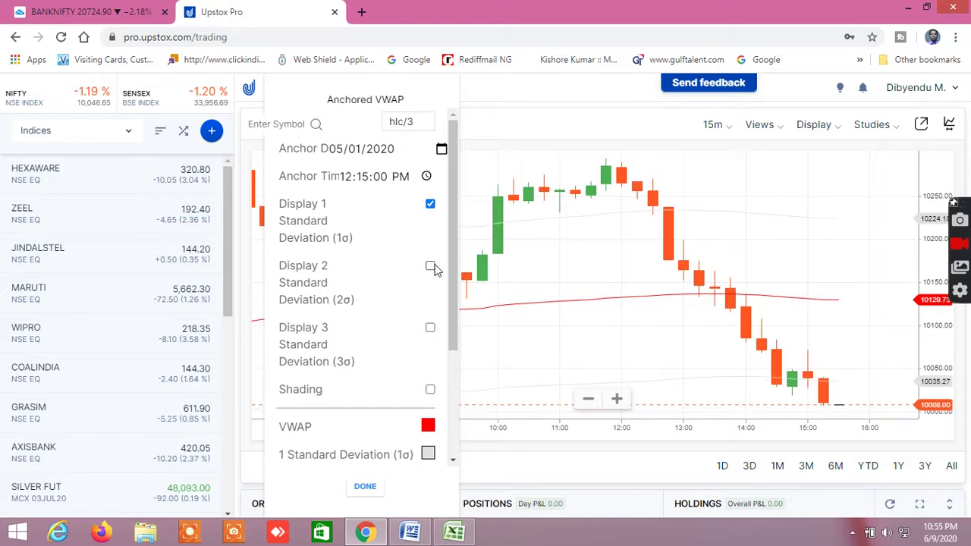
click(430, 268)
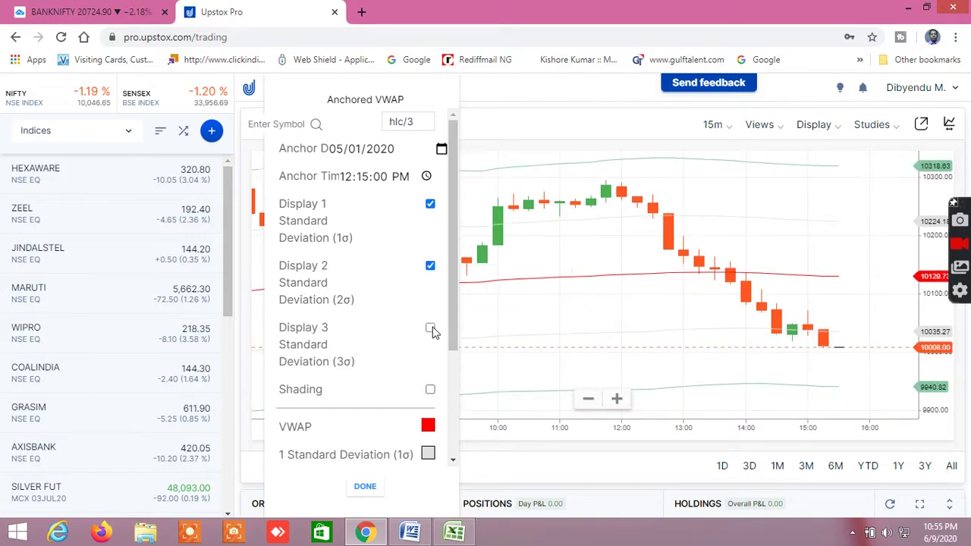
click(430, 328)
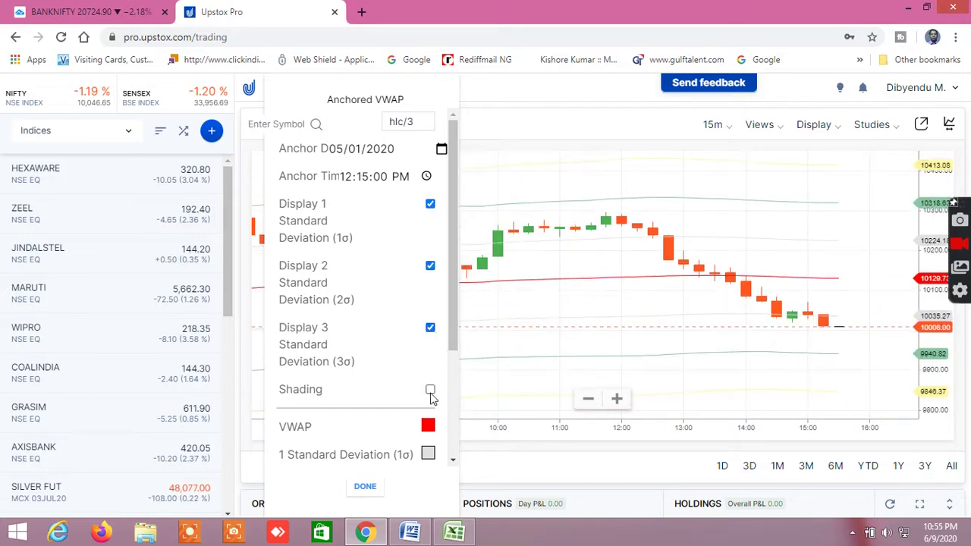
click(430, 392)
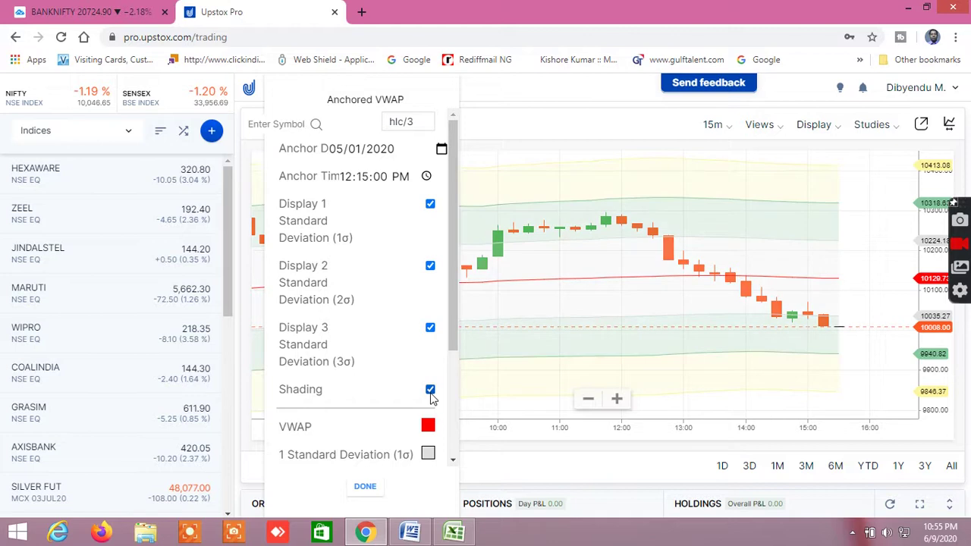
click(377, 491)
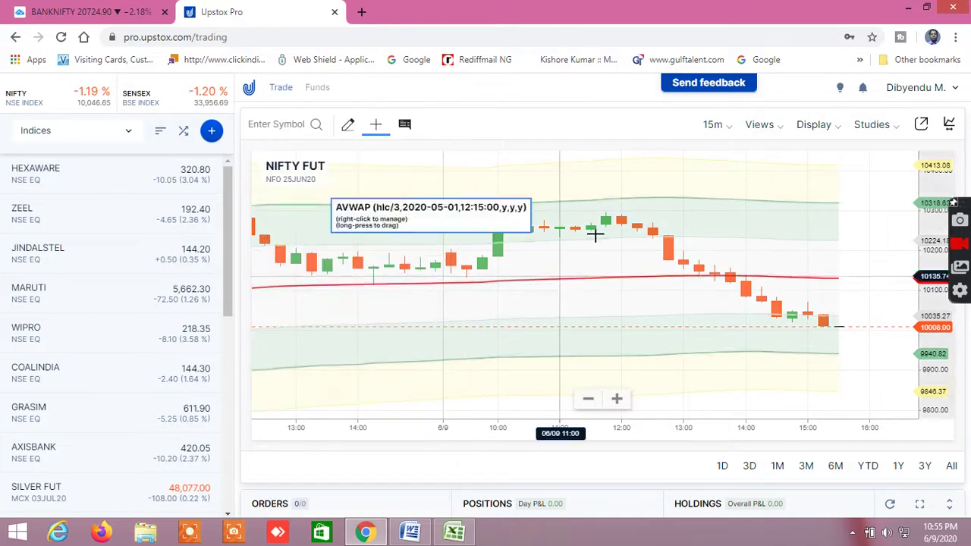
- Change the NIFTY FUT chart interval from daily to 15-minute candles
click(712, 128)
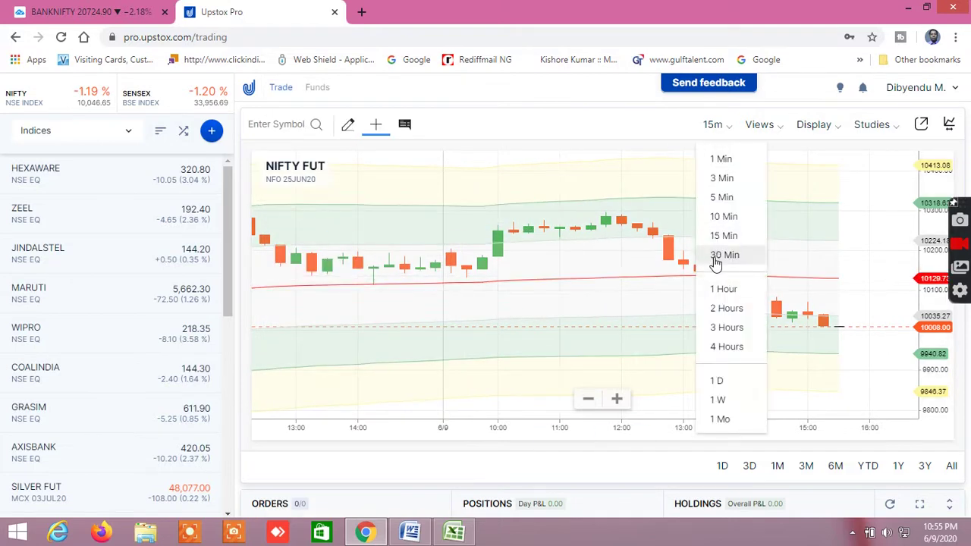
click(715, 381)
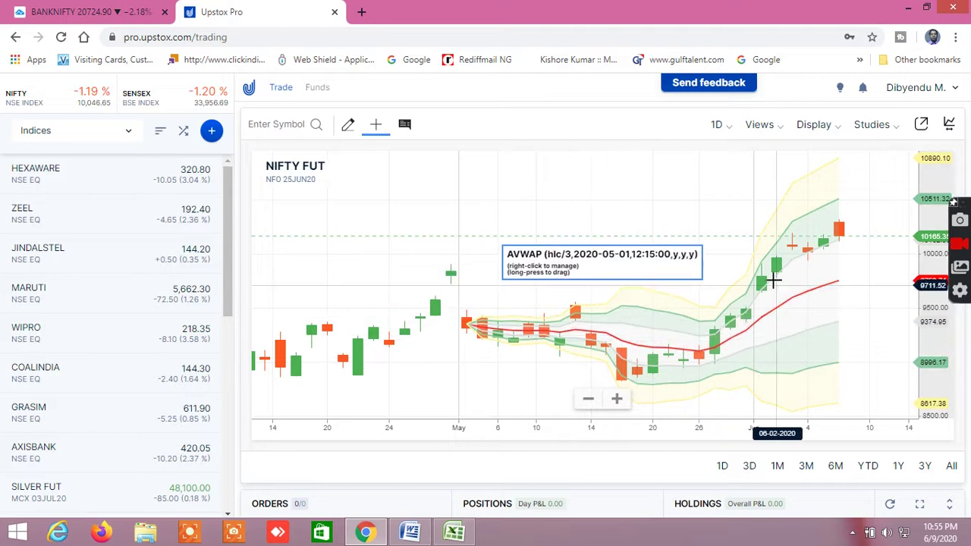
click(733, 130)
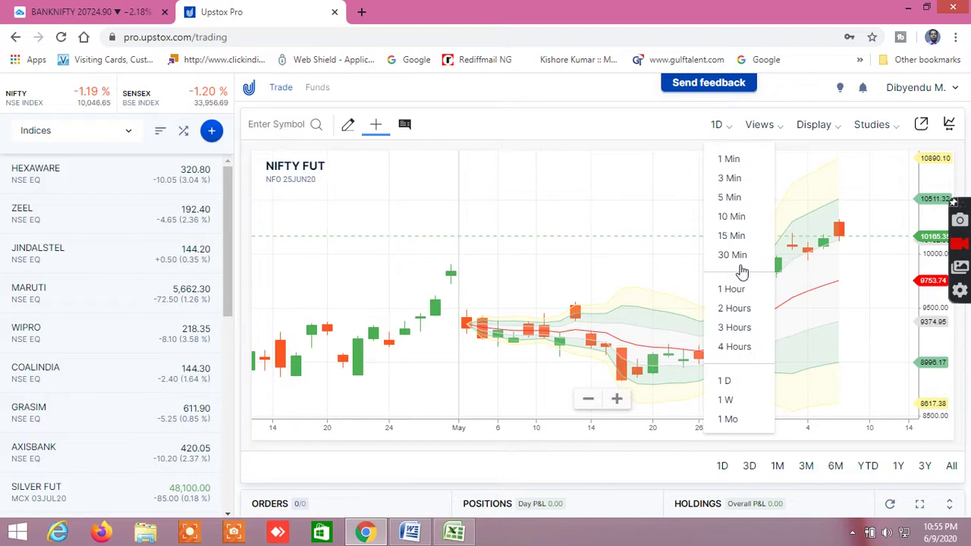
click(734, 236)
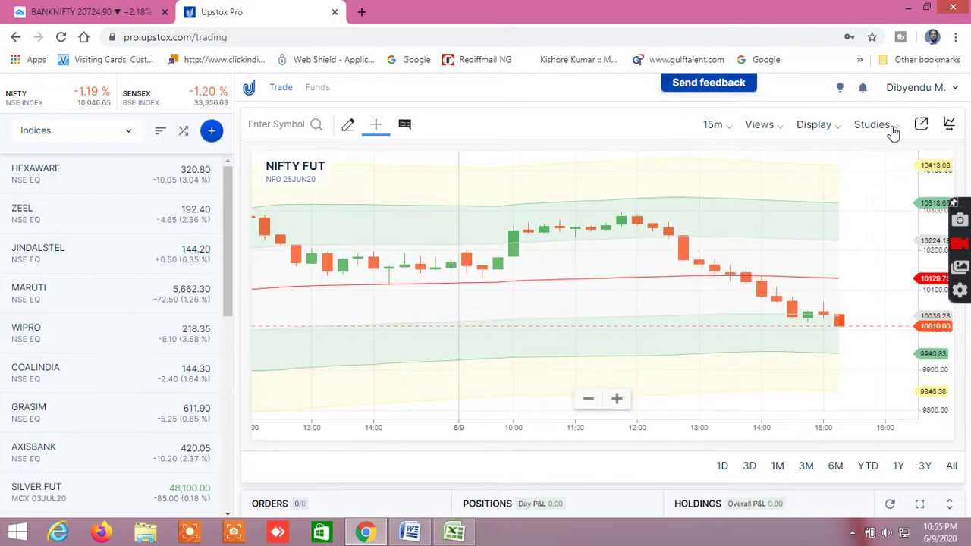
click(893, 129)
- Search studies for 'vwap' and add the VWAP study to the chart
click(812, 236)
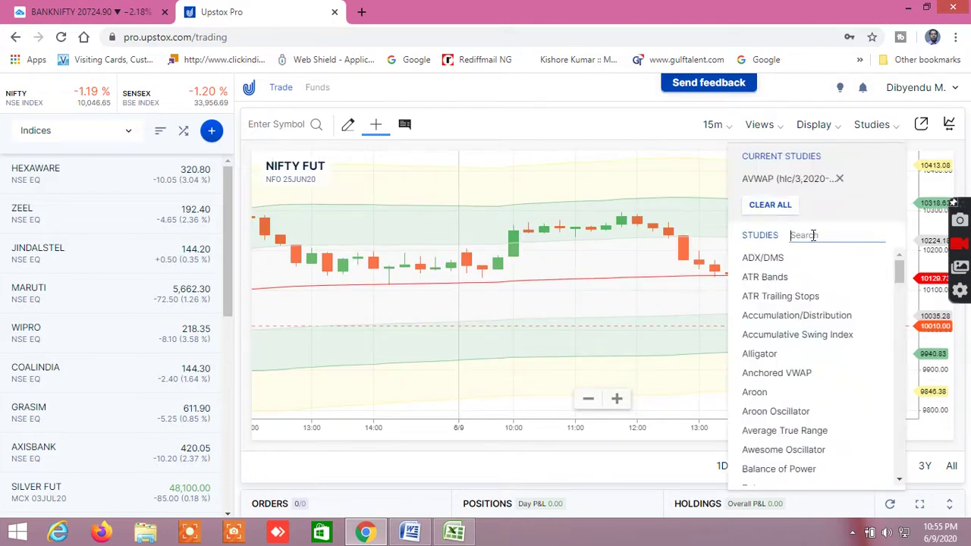
text(vwap)
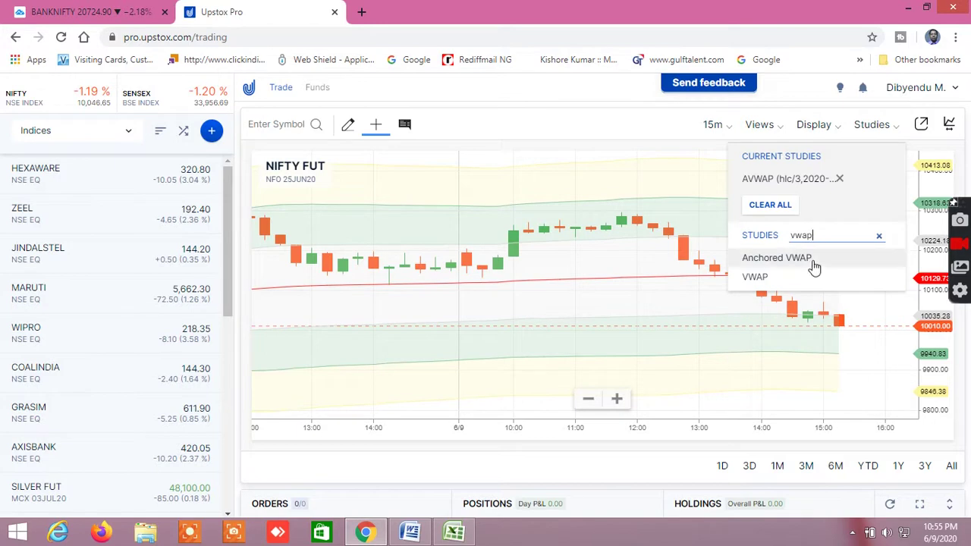
click(797, 277)
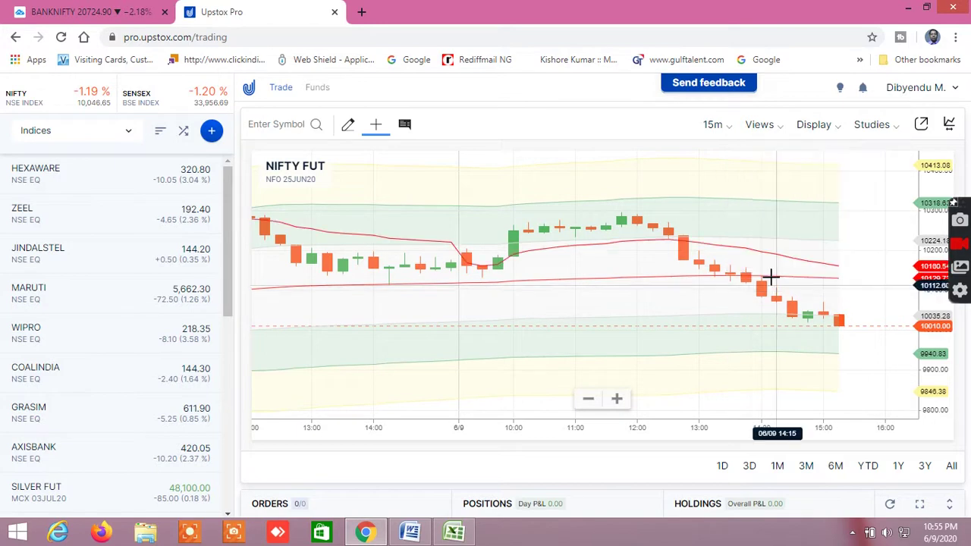
- Enable shaded 1σ, 2σ and 3σ VWAP deviation bands, then switch to the Excel screener
click(906, 126)
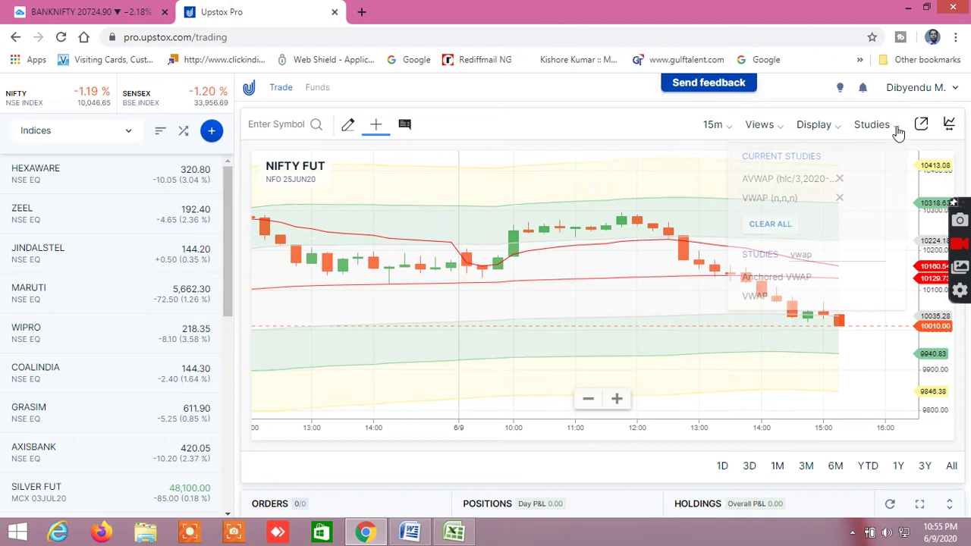
click(776, 198)
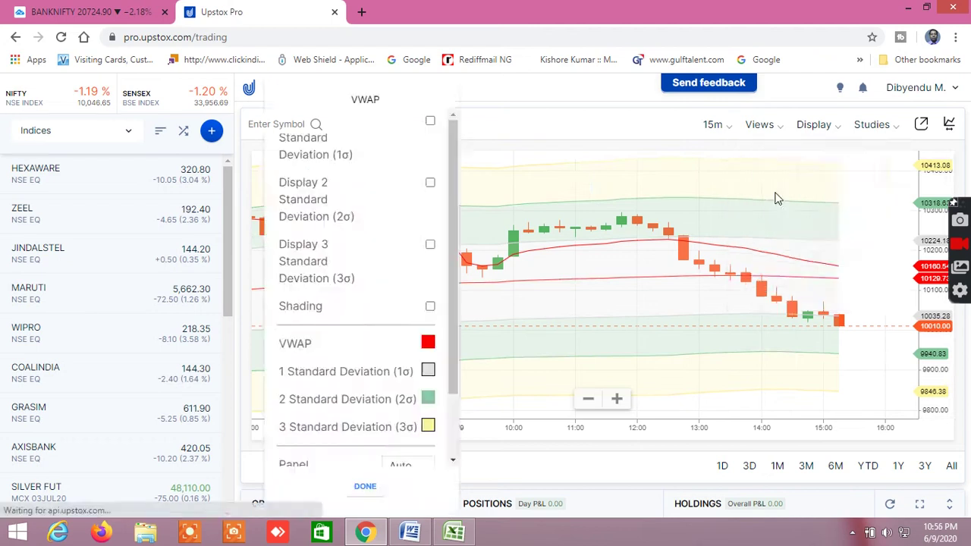
click(430, 122)
click(431, 184)
click(430, 247)
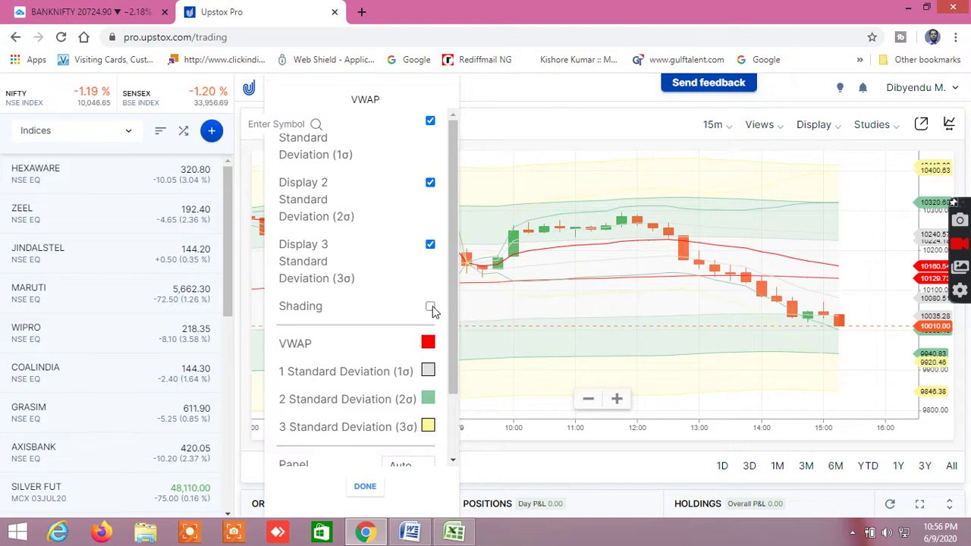
click(430, 308)
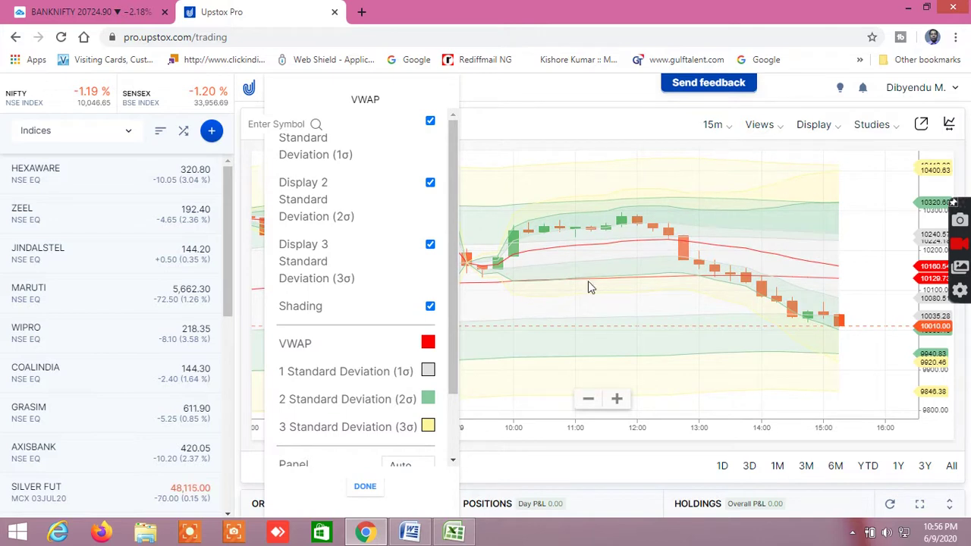
click(367, 487)
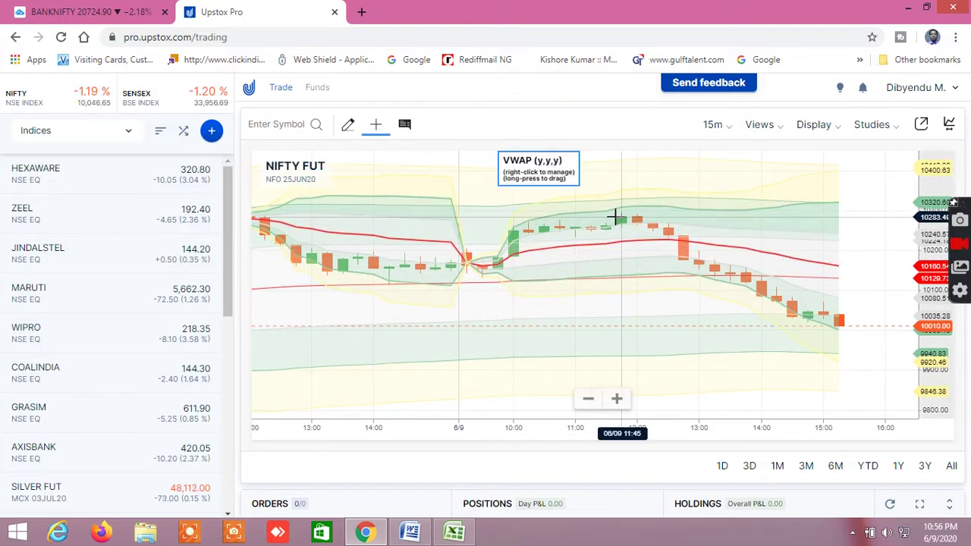
click(465, 535)
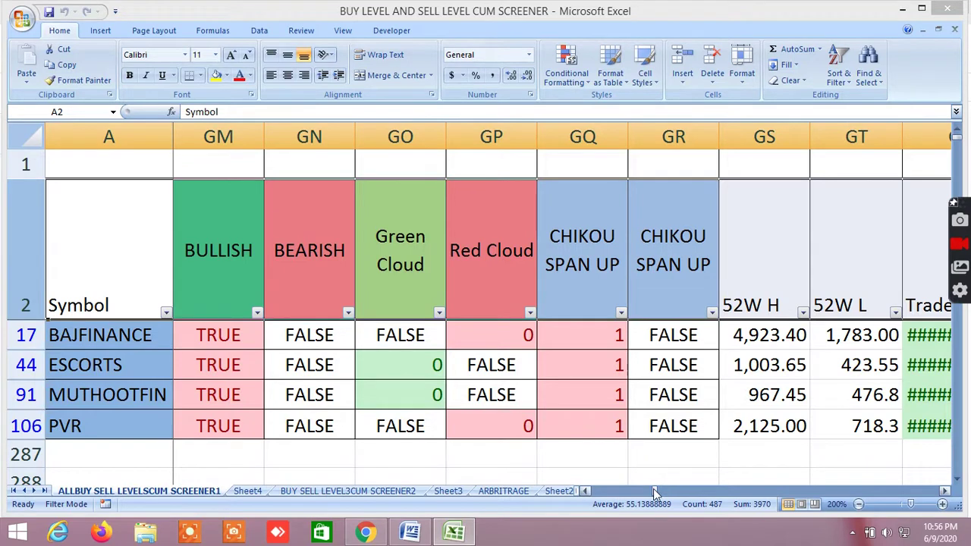
- Scroll across the screener columns from GM to the S12-S13 onward level flags in NC–NJ
drag(655, 492, 677, 493)
drag(680, 492, 715, 494)
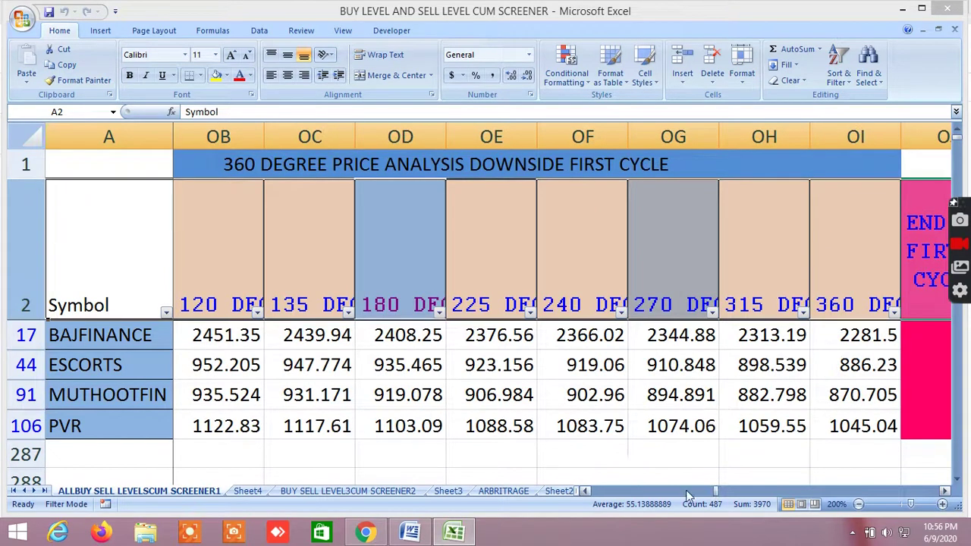
click(584, 492)
click(584, 492)
click(585, 491)
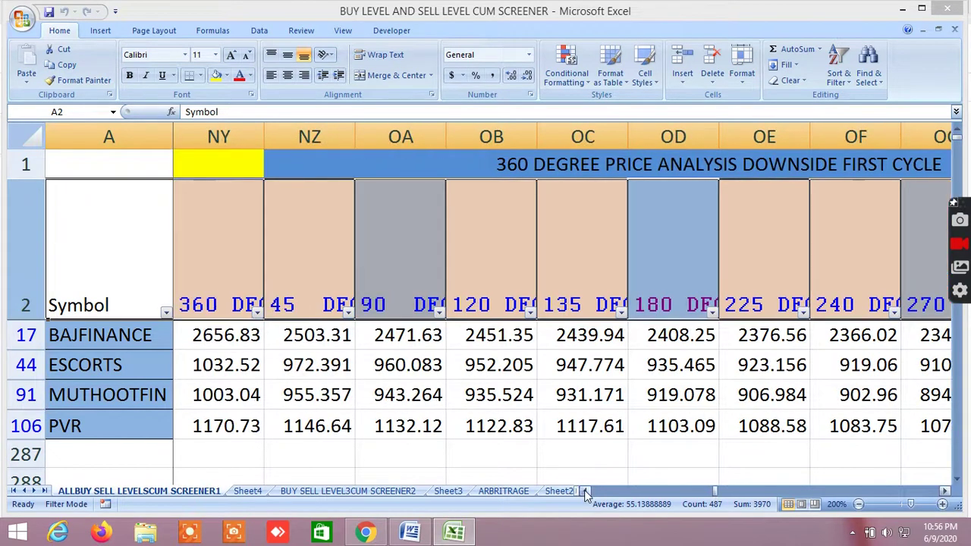
drag(584, 490, 585, 491)
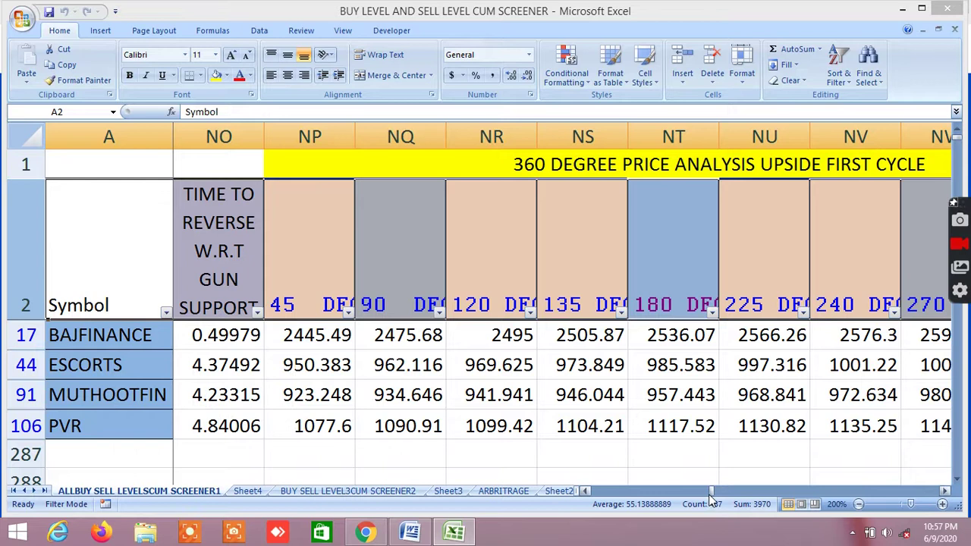
drag(714, 493, 680, 503)
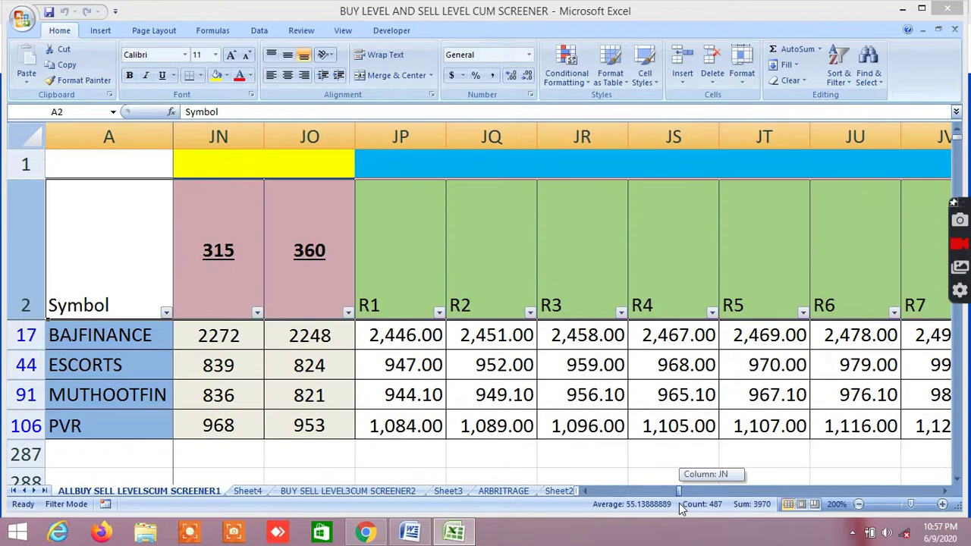
drag(680, 505, 675, 507)
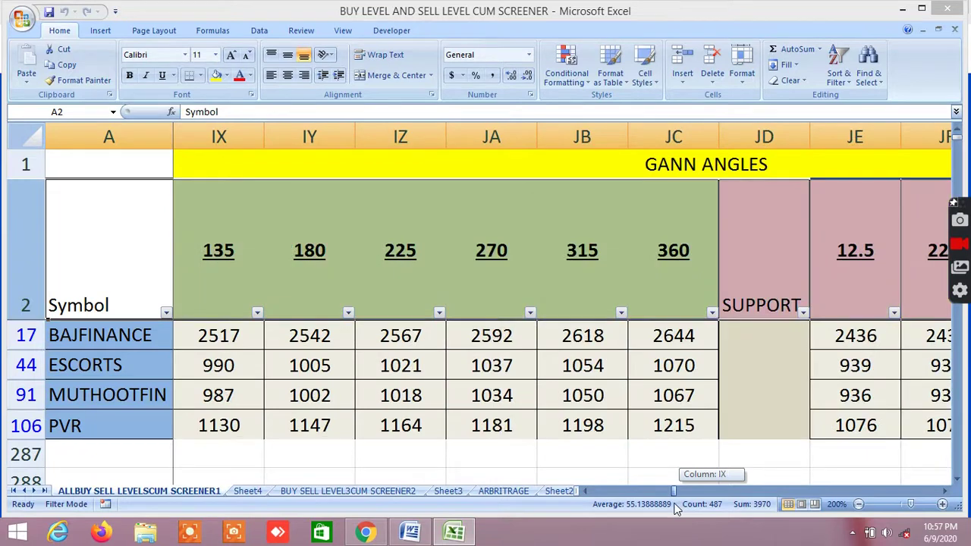
drag(675, 507, 645, 510)
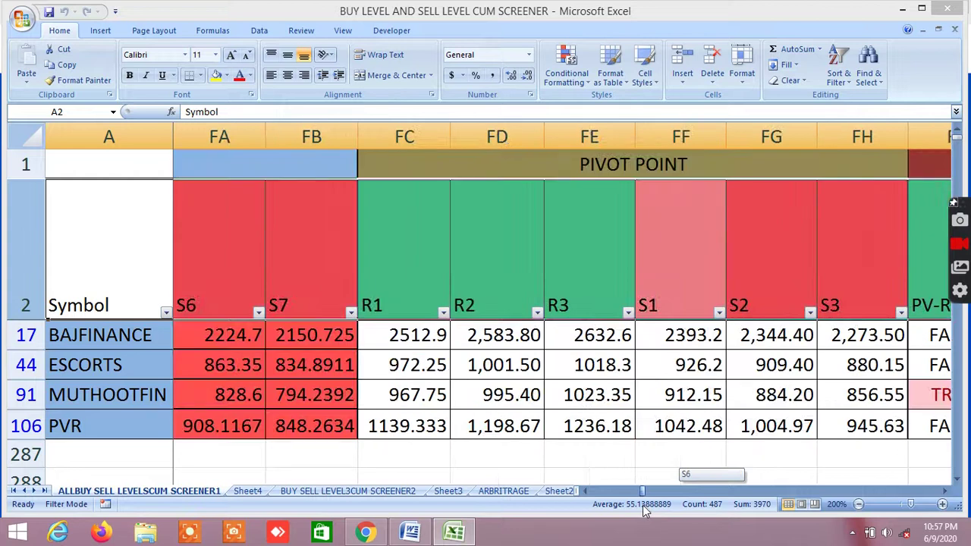
drag(645, 510, 610, 508)
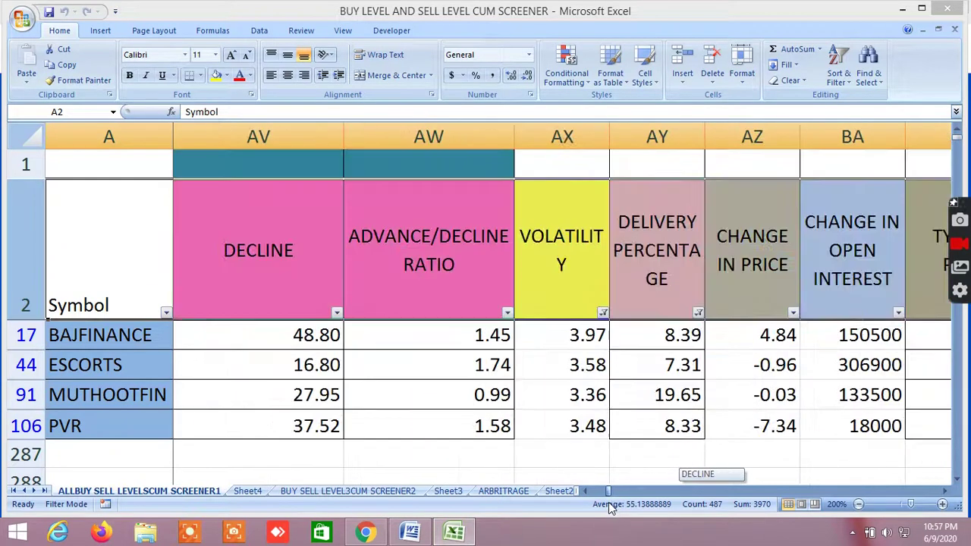
drag(610, 509, 657, 495)
click(945, 491)
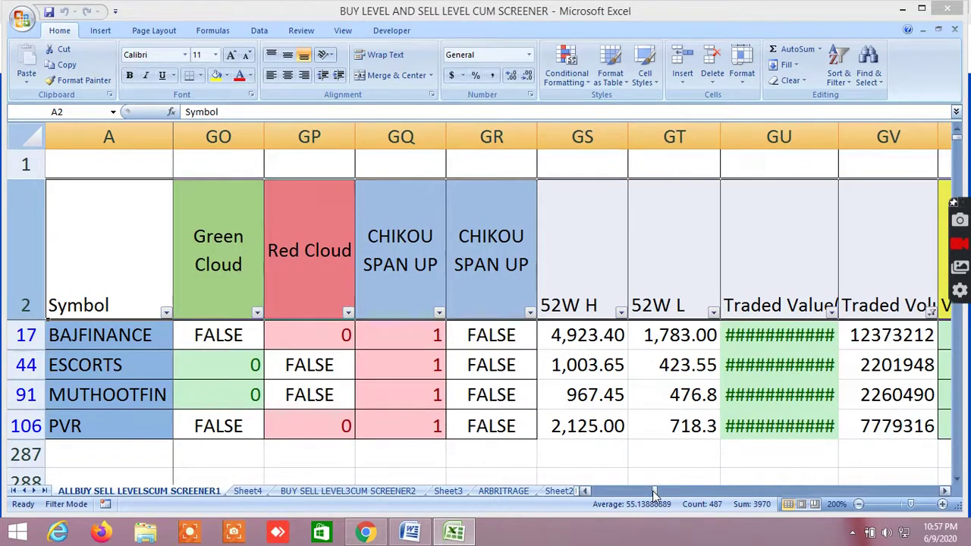
drag(654, 495, 674, 497)
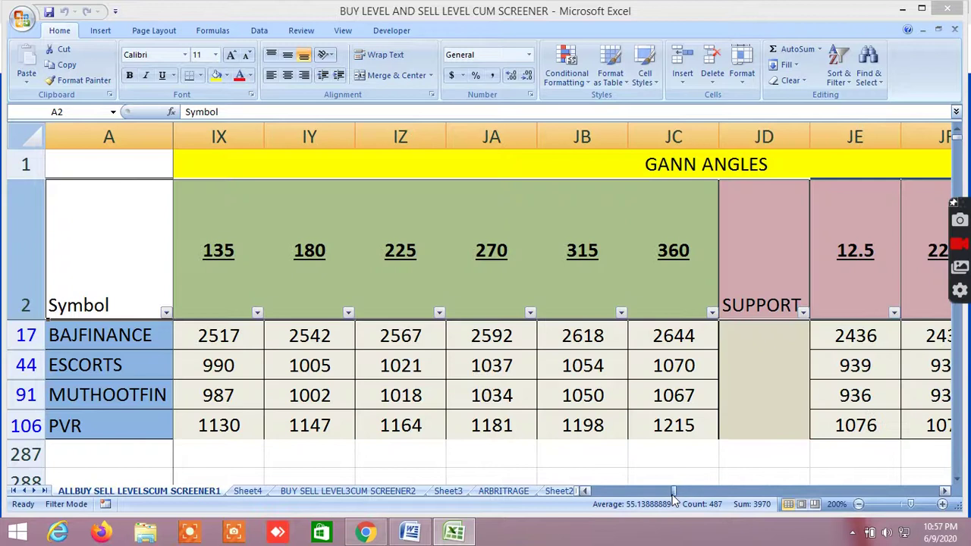
drag(674, 497, 706, 482)
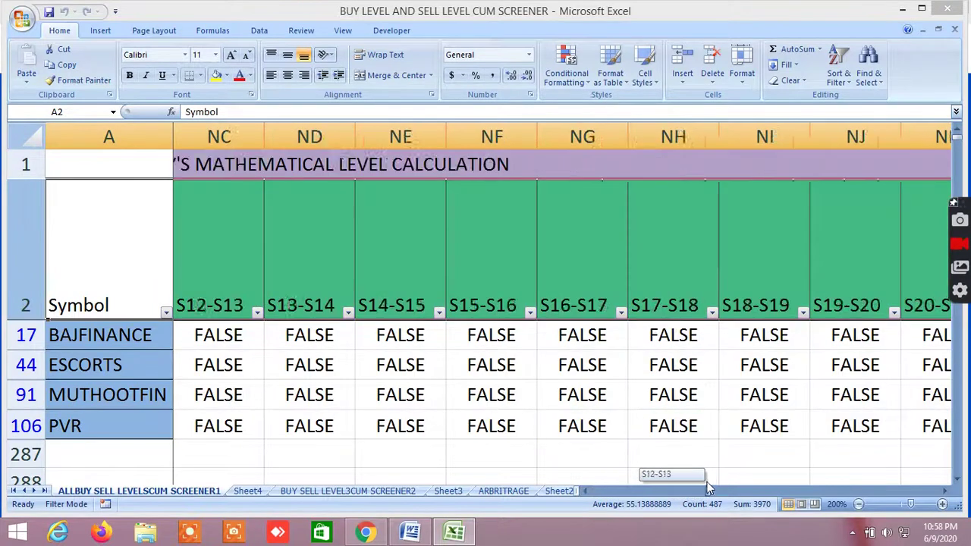
- Scroll right through the 360-degree cycle columns to the downside third cycle (PQ–PX), then open Sheet2
drag(706, 482, 766, 478)
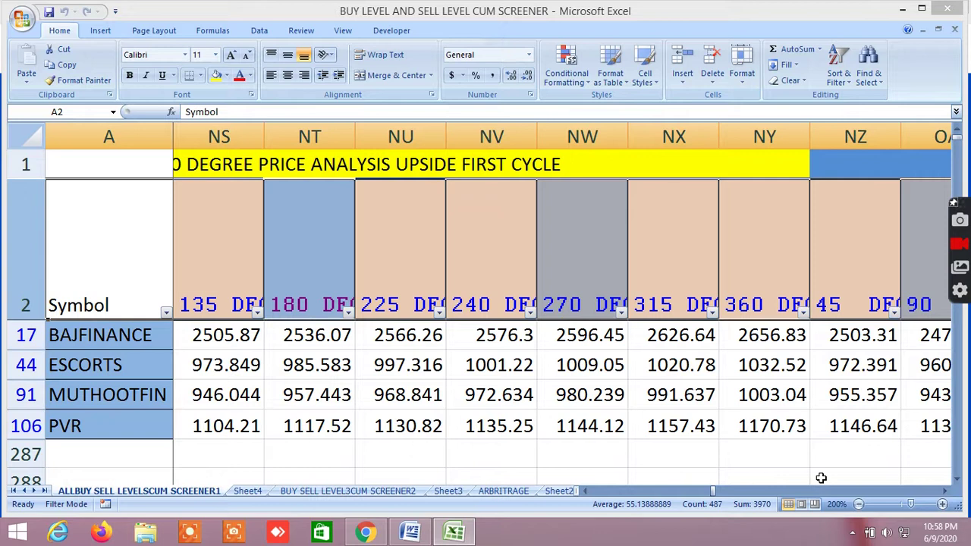
click(945, 491)
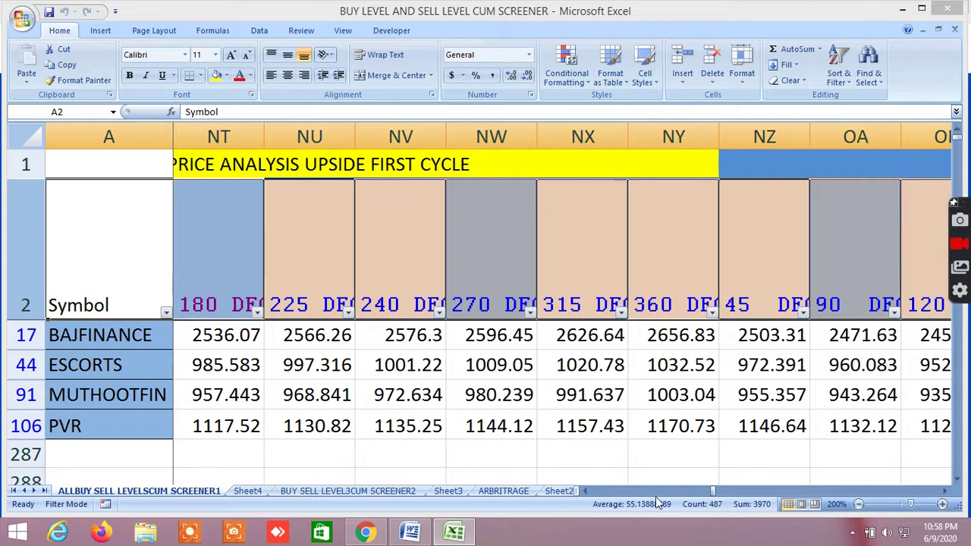
click(585, 491)
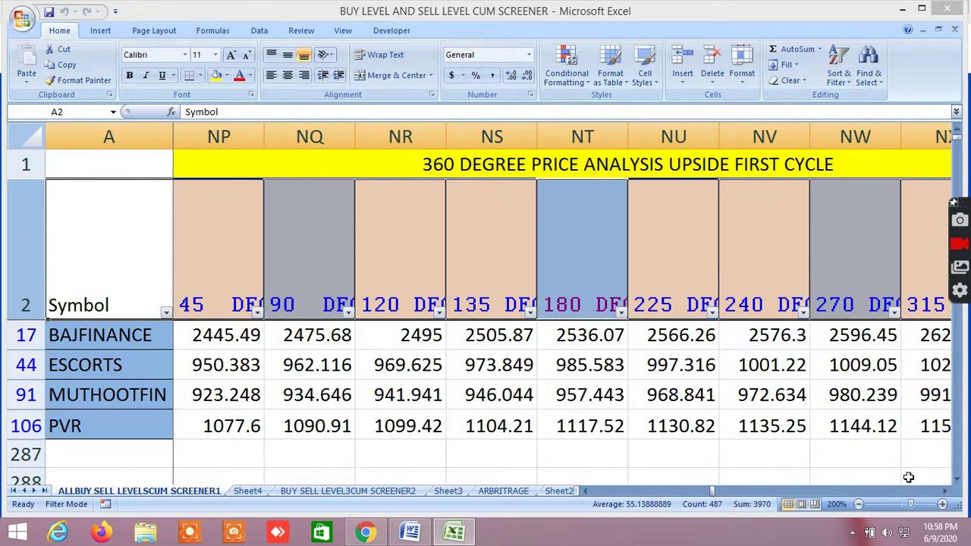
click(944, 492)
click(945, 492)
click(945, 491)
click(945, 491)
click(945, 492)
click(945, 492)
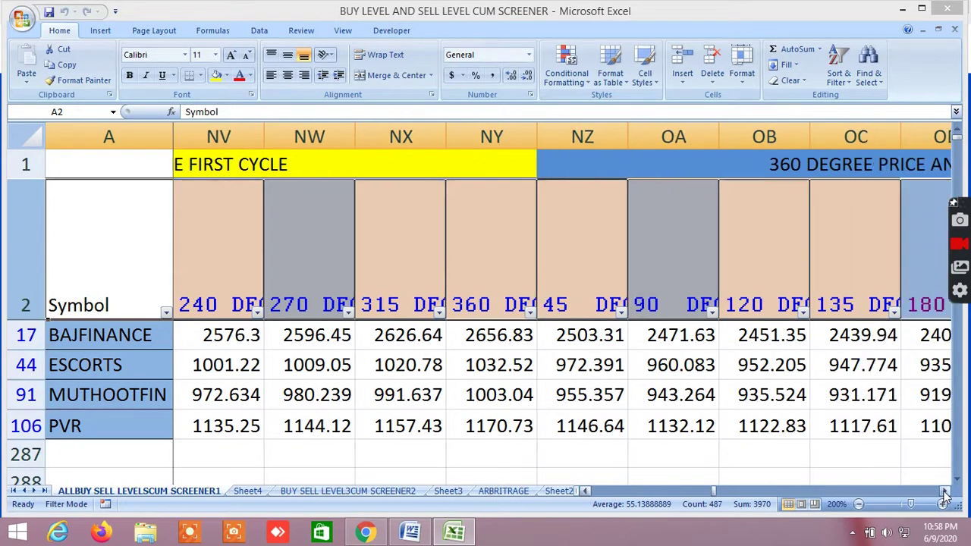
click(944, 492)
click(945, 492)
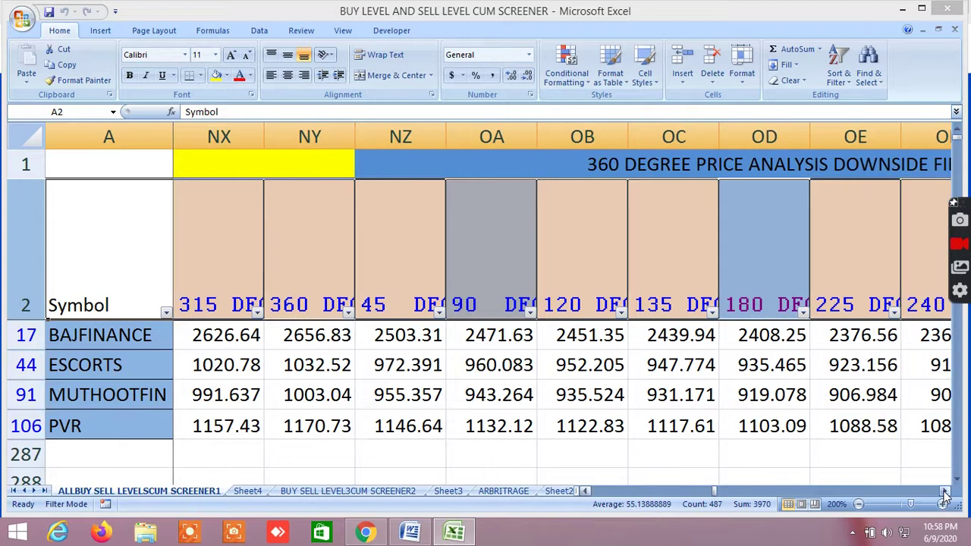
click(945, 492)
click(944, 492)
click(944, 492)
click(945, 492)
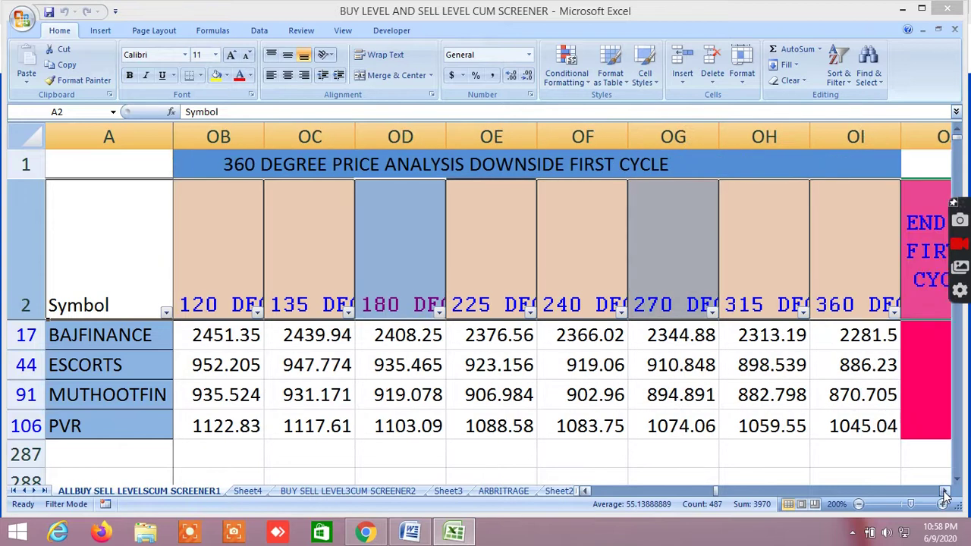
click(945, 492)
click(945, 491)
double_click(945, 492)
triple_click(945, 492)
click(945, 491)
double_click(945, 492)
double_click(945, 492)
double_click(945, 491)
double_click(944, 491)
double_click(945, 492)
double_click(945, 492)
triple_click(945, 491)
click(944, 492)
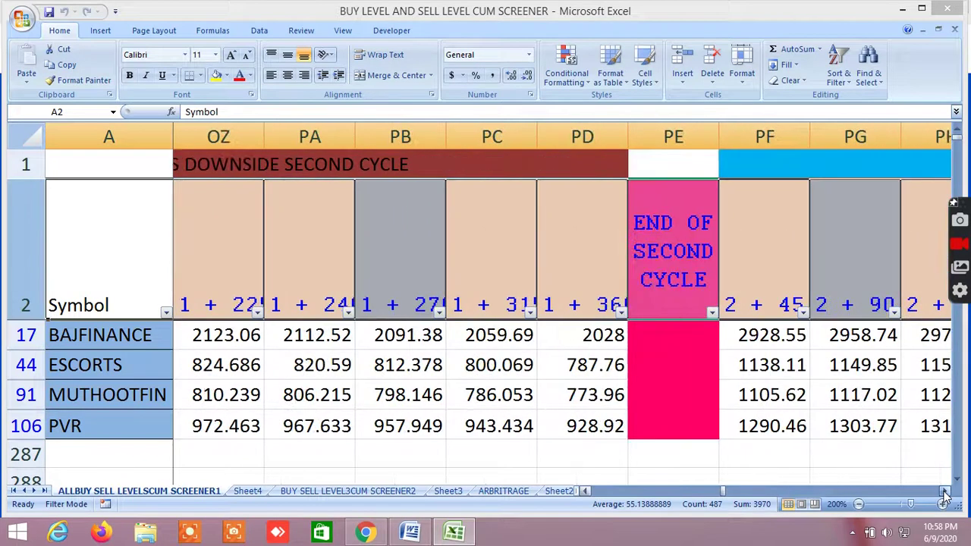
double_click(944, 491)
double_click(945, 491)
triple_click(945, 491)
double_click(945, 491)
double_click(945, 492)
click(945, 491)
double_click(945, 491)
double_click(944, 492)
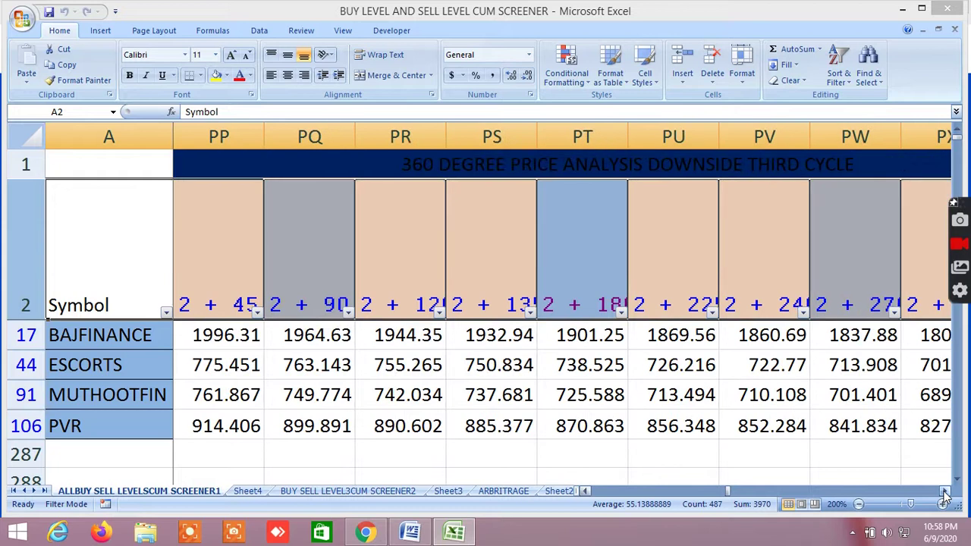
click(945, 492)
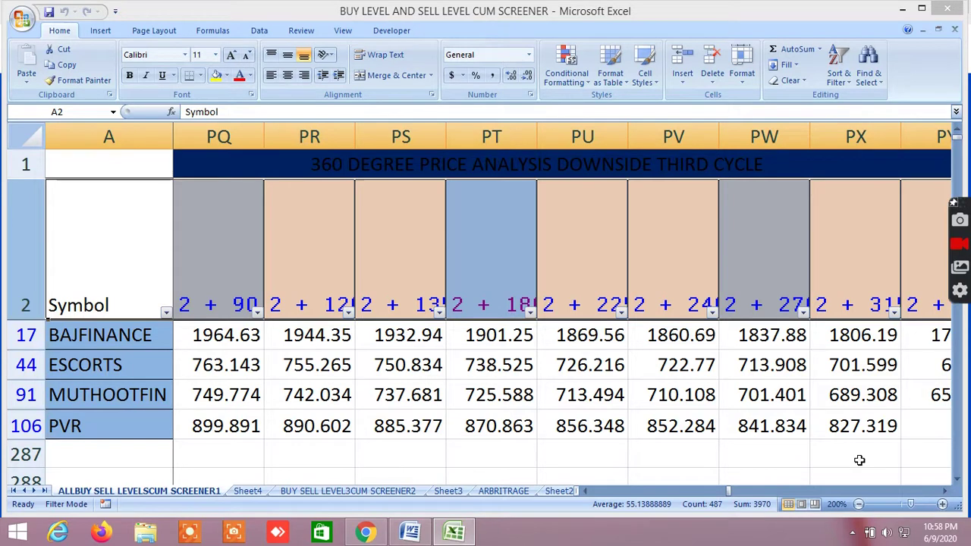
click(560, 491)
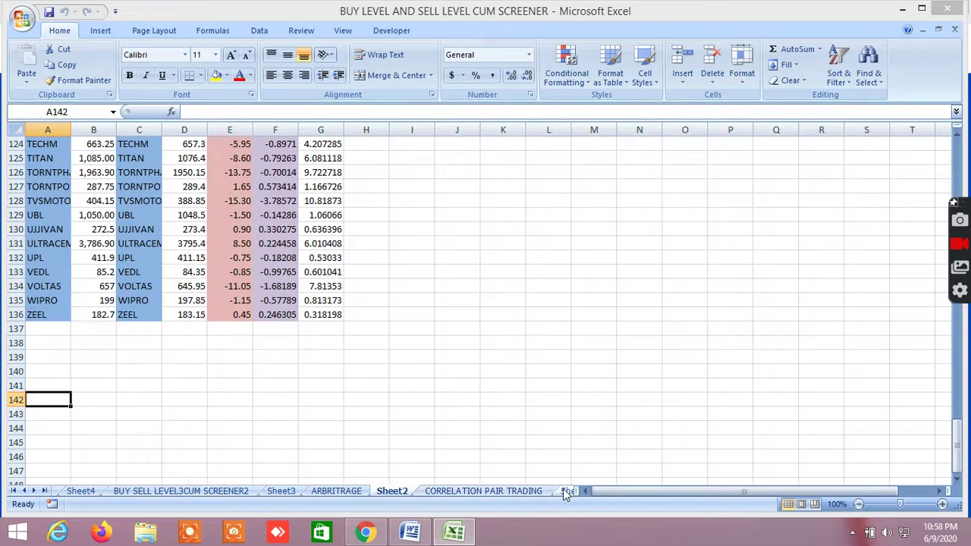
- Open the INSIDE THE BAR WITH NR7 sheet and scroll through its pattern flags and Fibonacci levels
click(563, 491)
click(599, 492)
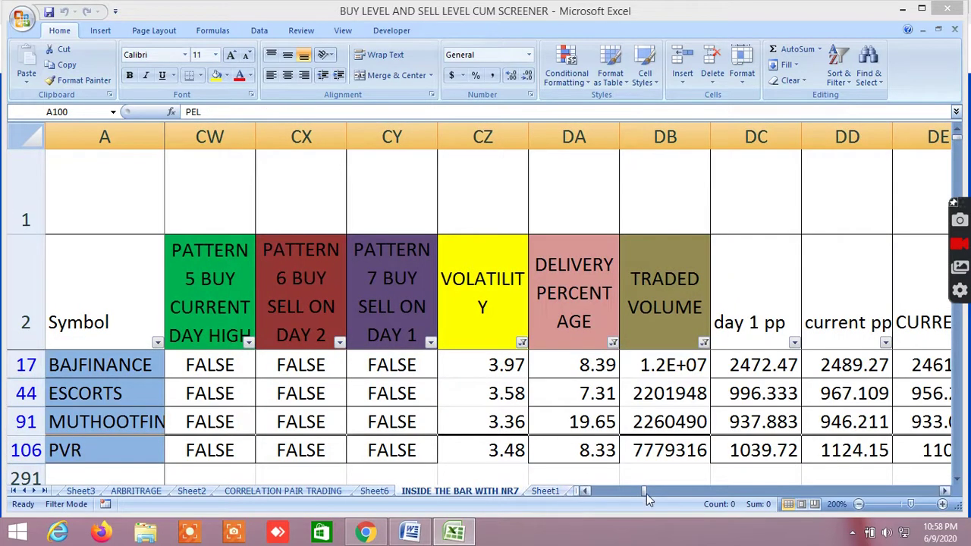
drag(649, 498, 768, 510)
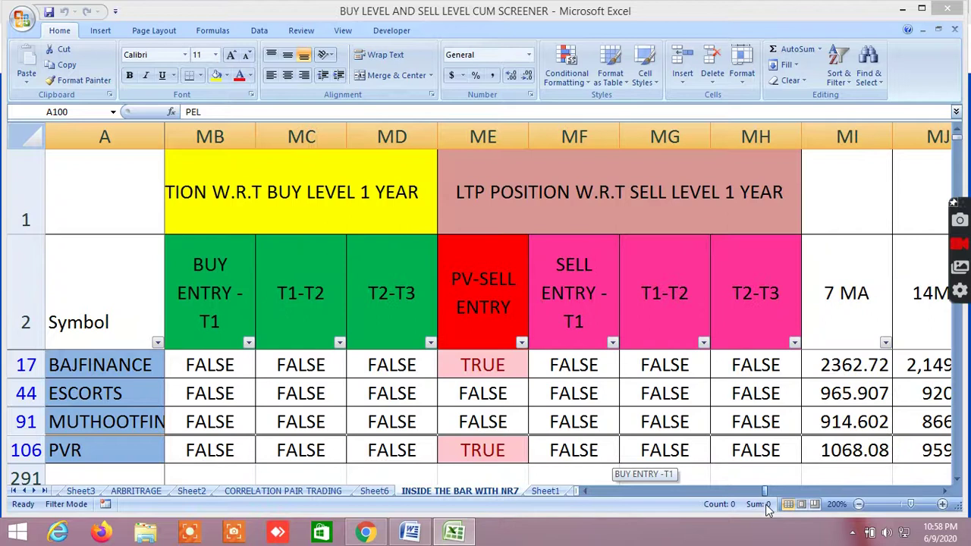
drag(768, 510, 806, 507)
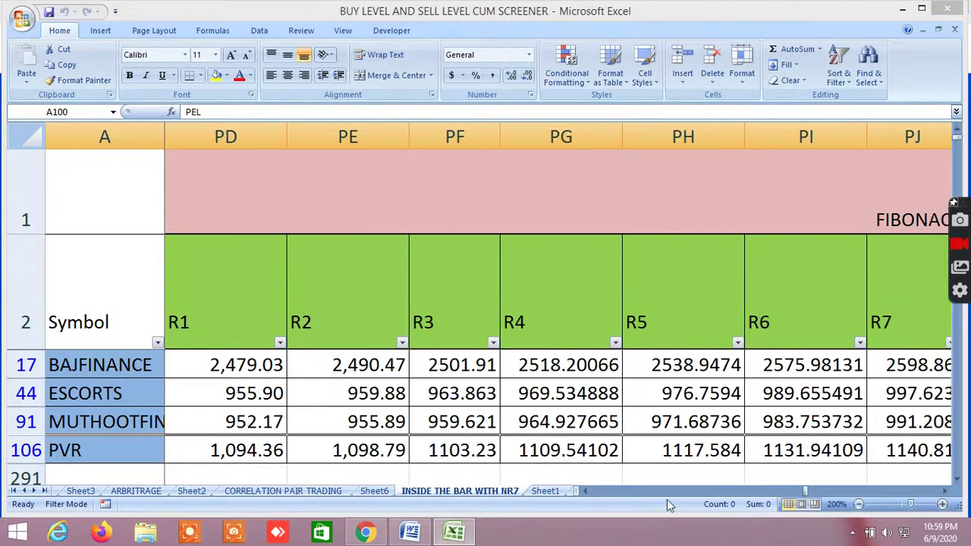
click(585, 495)
click(585, 495)
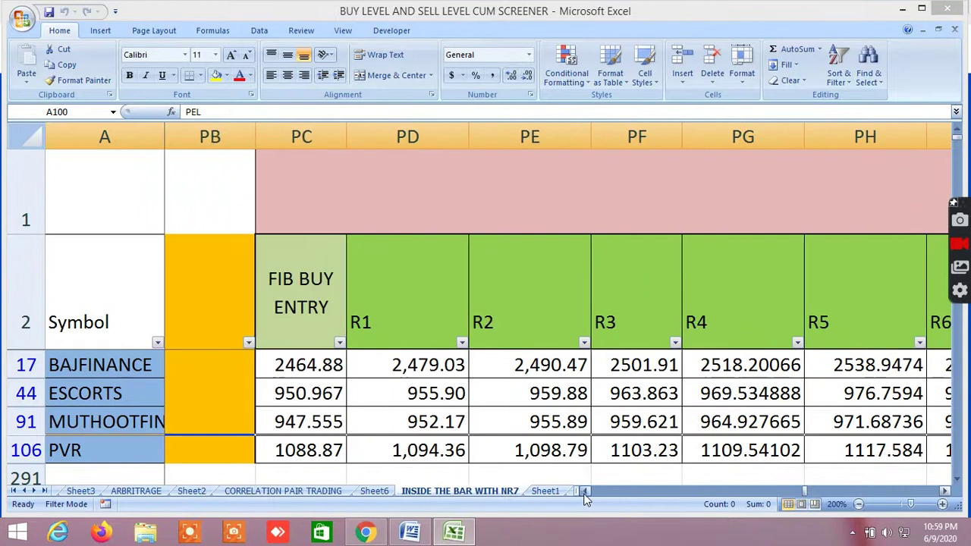
click(944, 494)
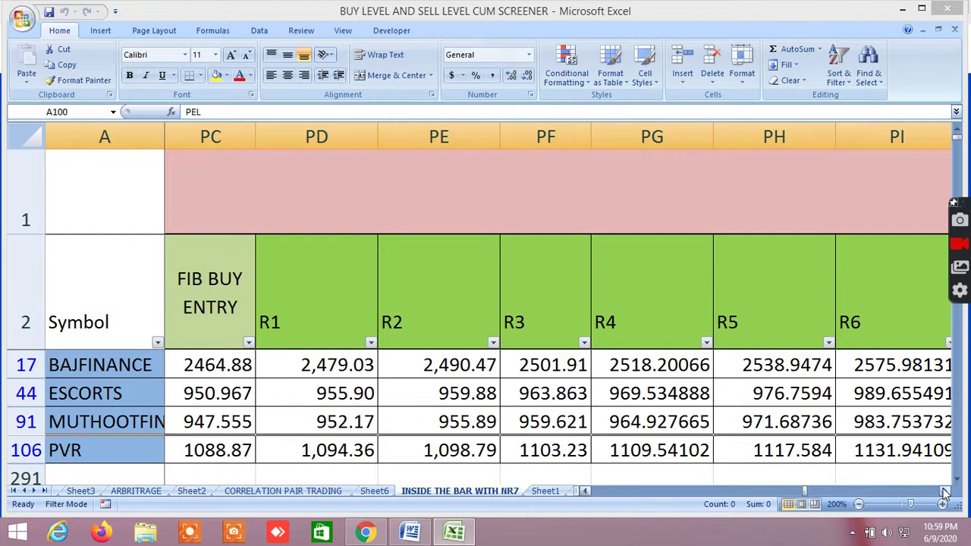
drag(945, 494, 945, 494)
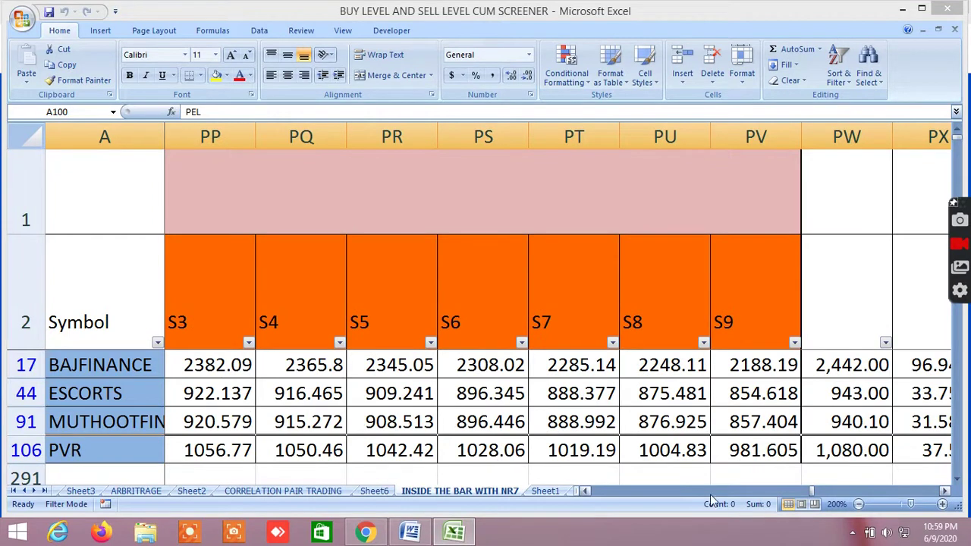
drag(810, 492, 841, 493)
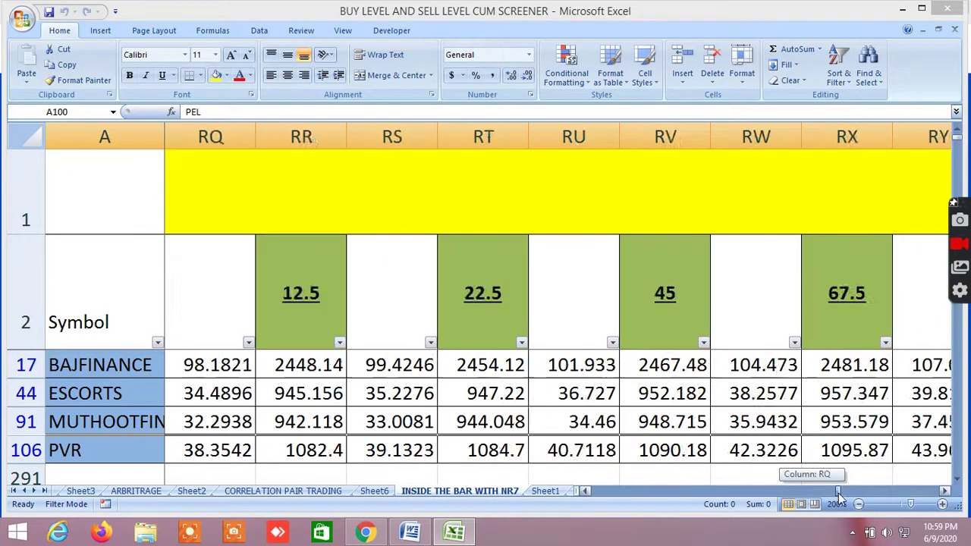
- Scroll through the Gann volatility degree levels, then back to the current-day open price columns
click(584, 492)
click(584, 491)
click(584, 492)
click(584, 491)
click(584, 492)
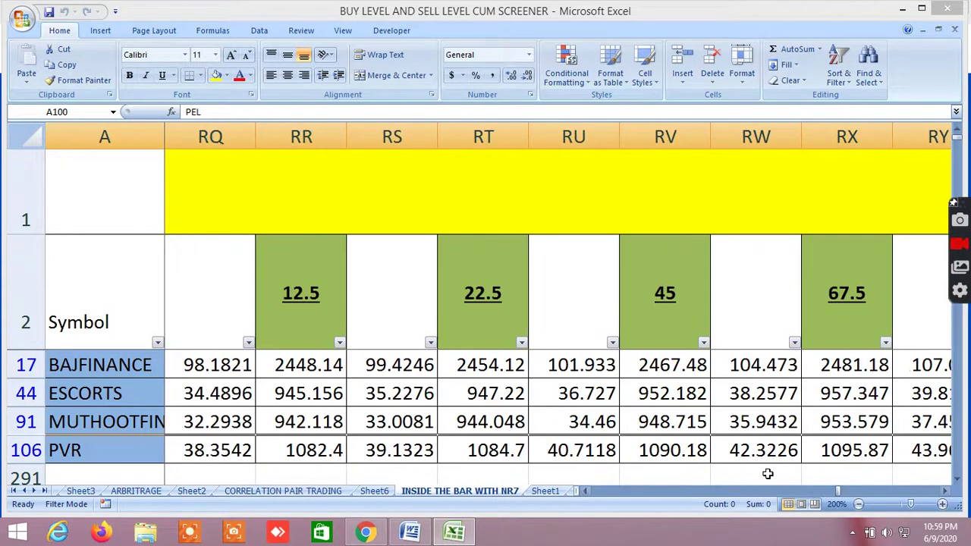
click(947, 491)
click(947, 492)
click(947, 491)
click(947, 492)
click(947, 491)
click(947, 492)
click(947, 492)
double_click(947, 492)
click(947, 492)
double_click(946, 492)
click(947, 492)
click(947, 491)
double_click(947, 492)
click(947, 491)
double_click(947, 492)
click(947, 492)
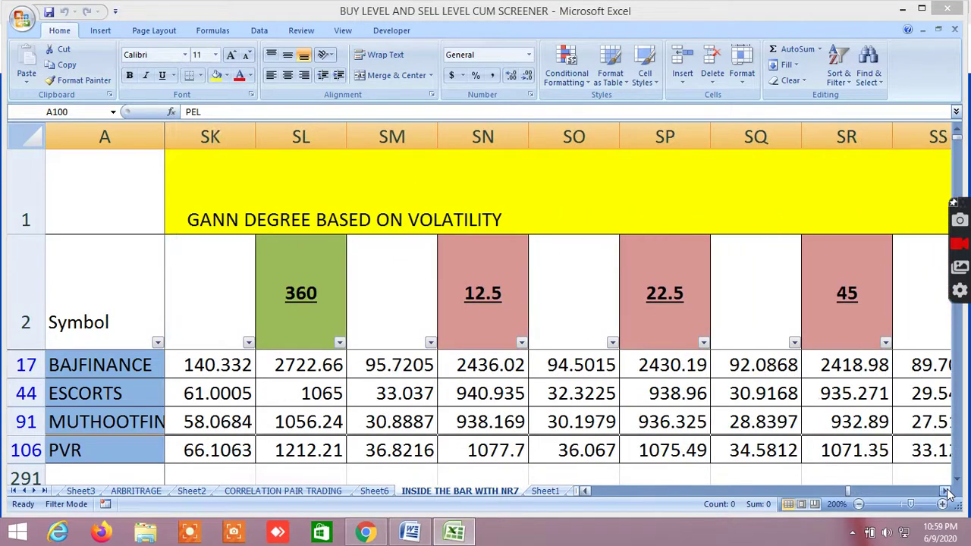
click(947, 492)
click(947, 491)
click(947, 491)
double_click(947, 491)
double_click(947, 492)
click(947, 492)
double_click(947, 492)
double_click(947, 492)
double_click(947, 492)
double_click(947, 492)
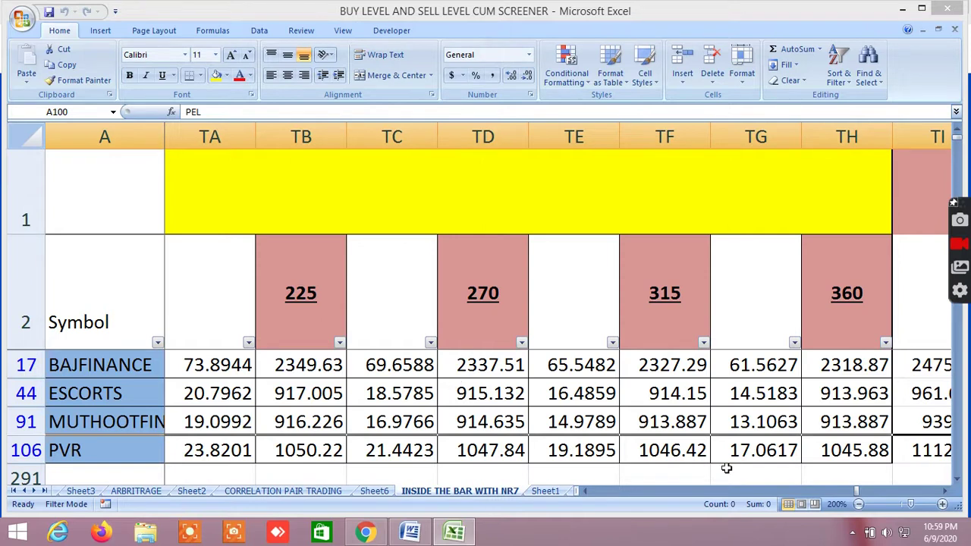
drag(857, 494, 597, 505)
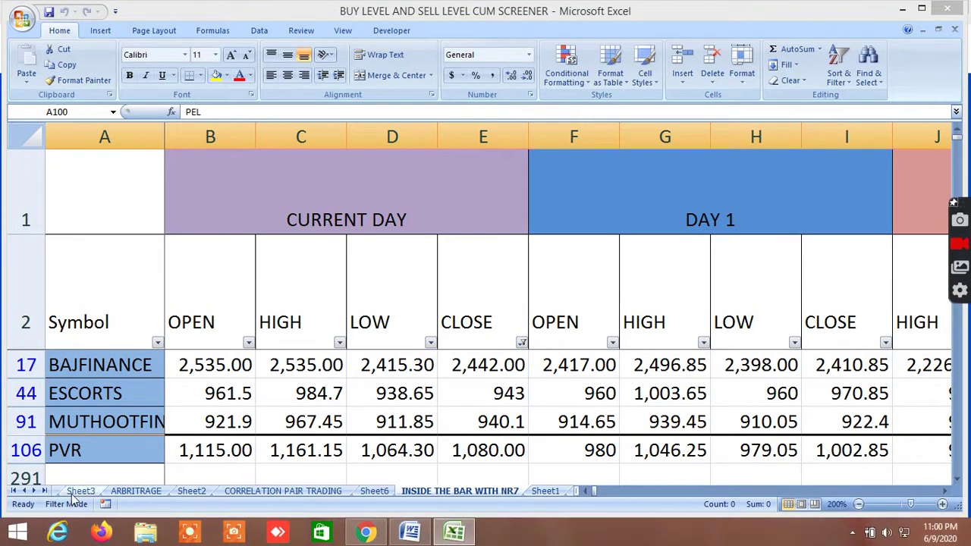
- Open the ALLBUY SELL LEVELSCUM SCREENER1 sheet and turn off its filter so all stocks show
click(23, 492)
click(24, 492)
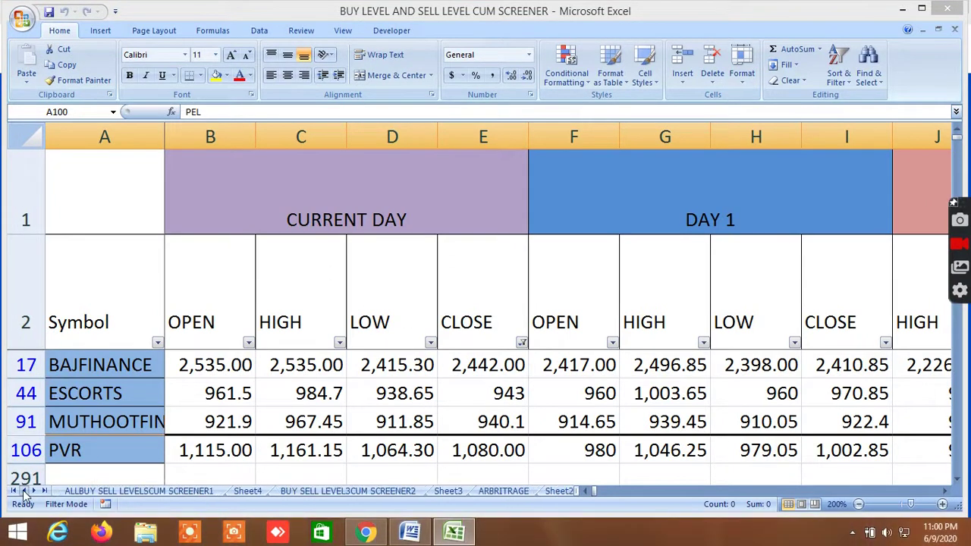
click(99, 492)
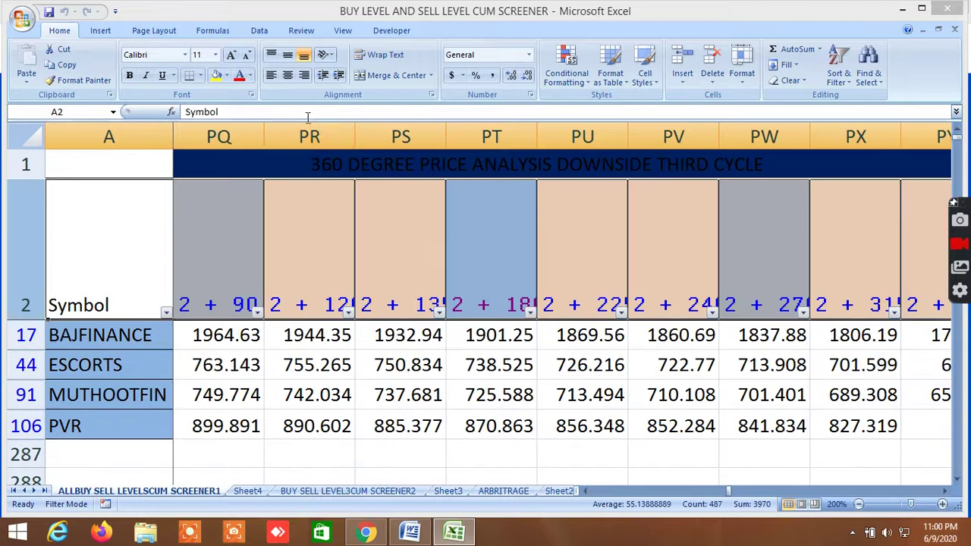
click(260, 31)
click(382, 64)
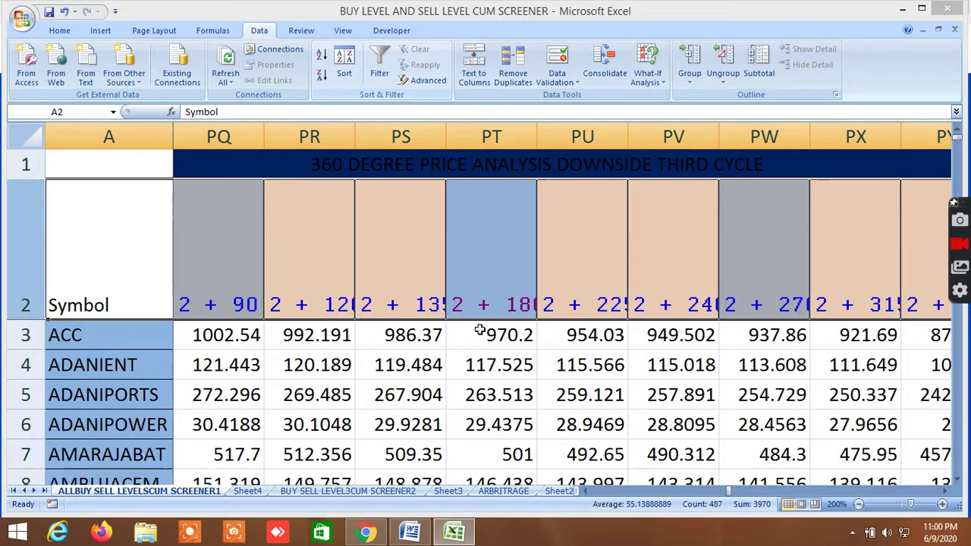
- Scroll down to the NIFTY and BANKNIFTY rows 147–151
scroll(486, 336, down, 5)
scroll(486, 330, down, 9)
scroll(483, 389, down, 11)
scroll(483, 389, down, 7)
scroll(483, 390, down, 9)
scroll(482, 389, down, 6)
scroll(481, 390, down, 3)
scroll(483, 389, up, 1)
scroll(483, 390, up, 1)
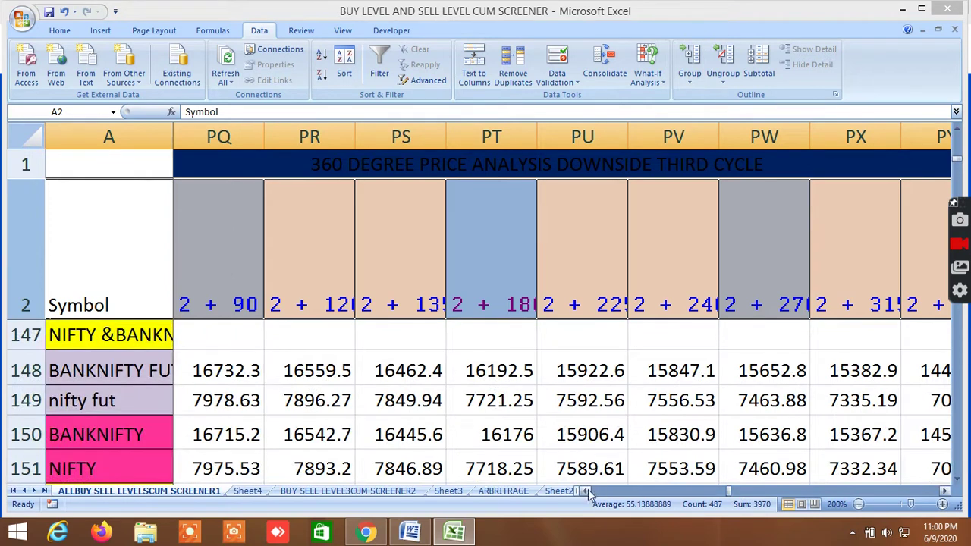
- Scroll across the 360-degree cycle level columns for the index rows, then switch to Sheet2
drag(730, 497, 718, 513)
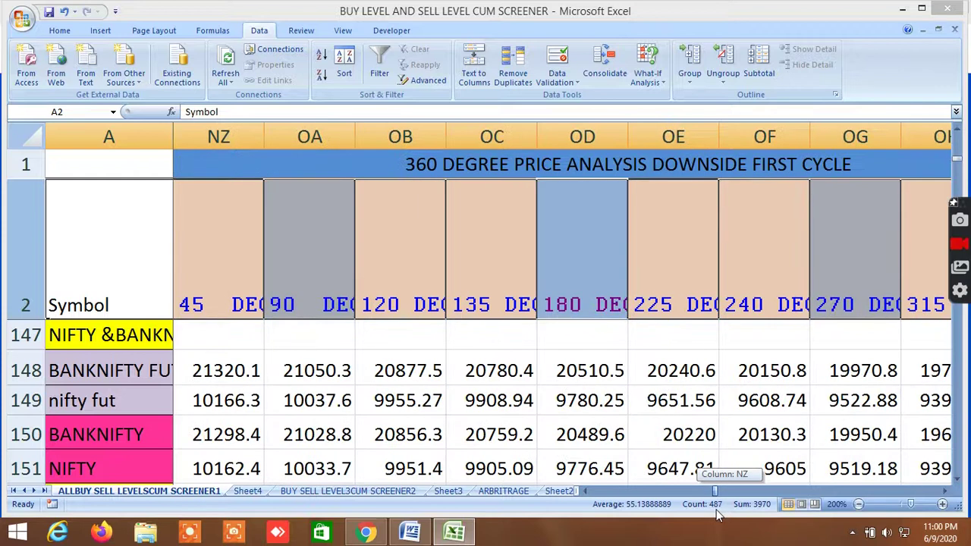
drag(717, 510, 716, 511)
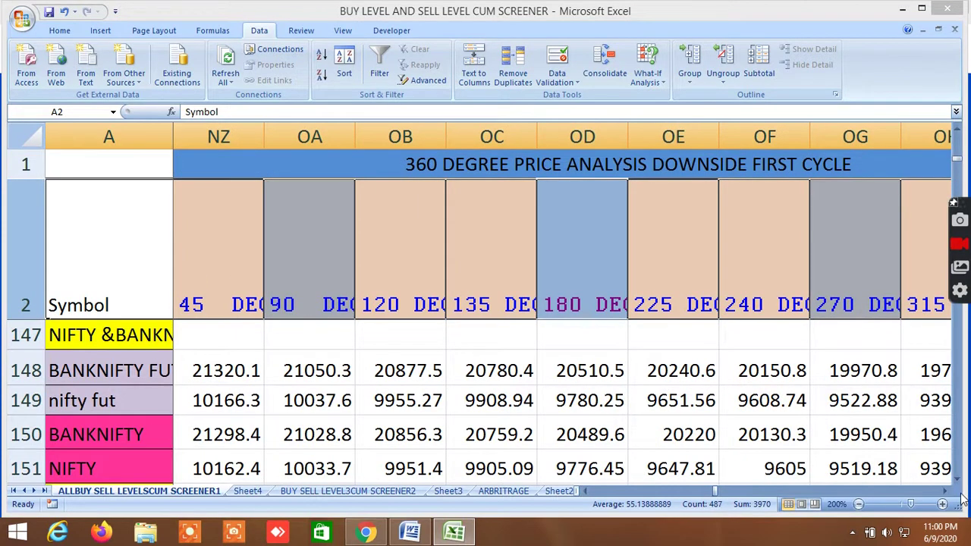
drag(953, 495, 930, 494)
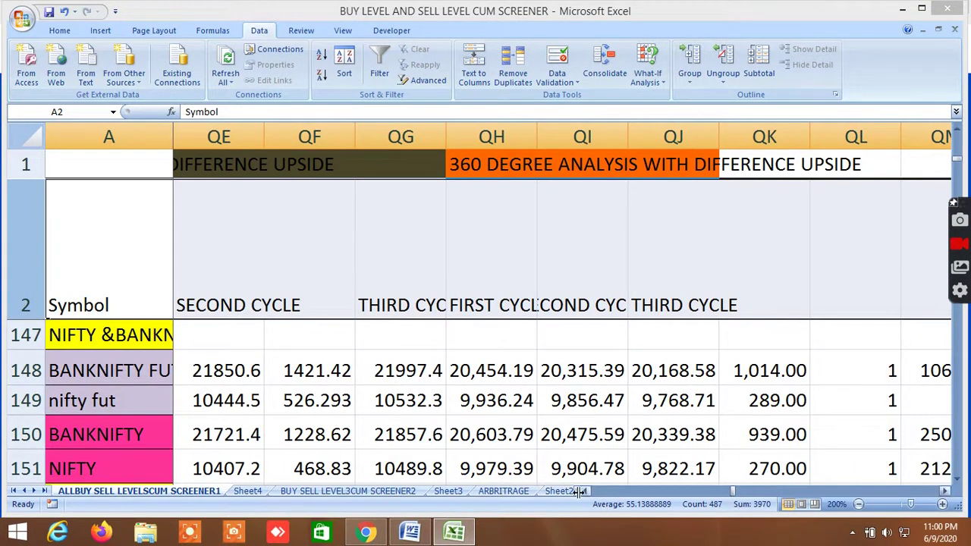
drag(734, 493, 713, 503)
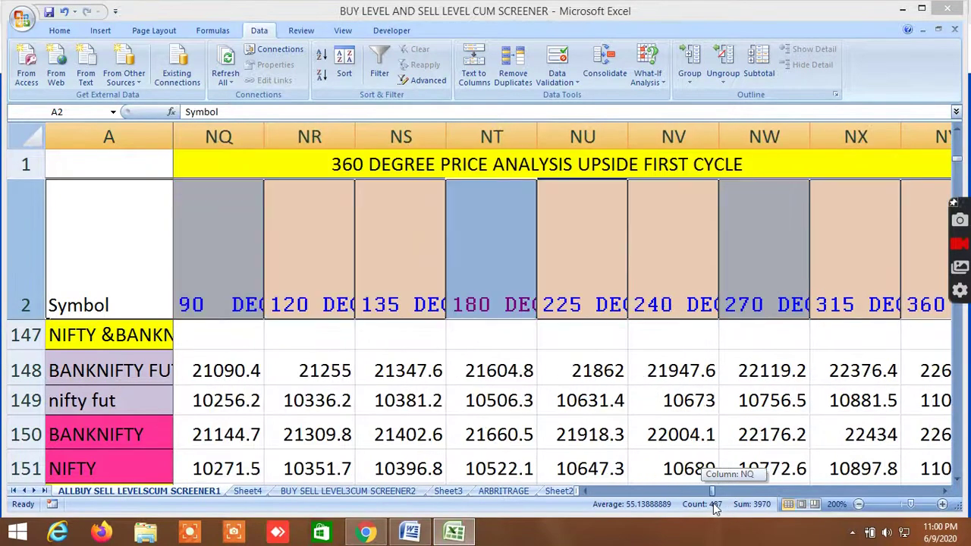
click(588, 492)
click(588, 493)
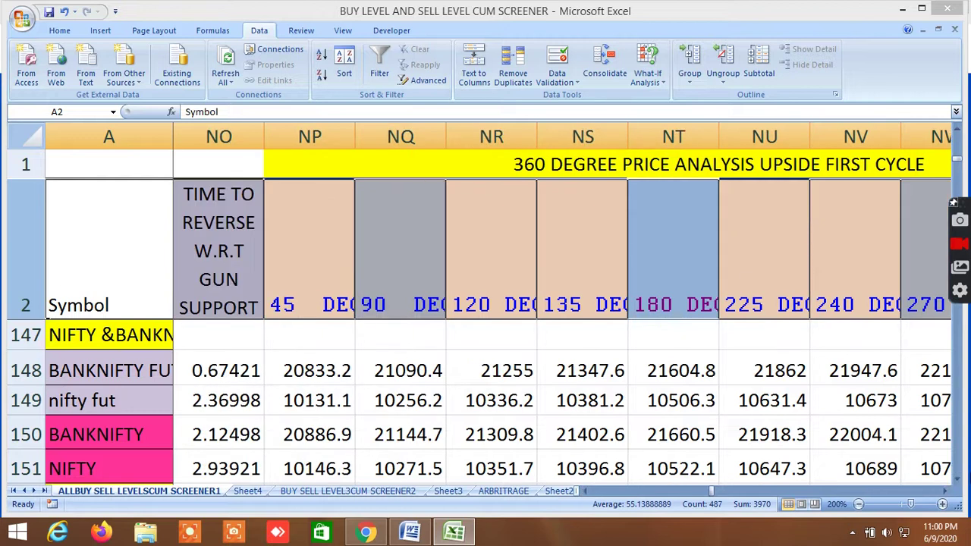
drag(945, 495, 944, 496)
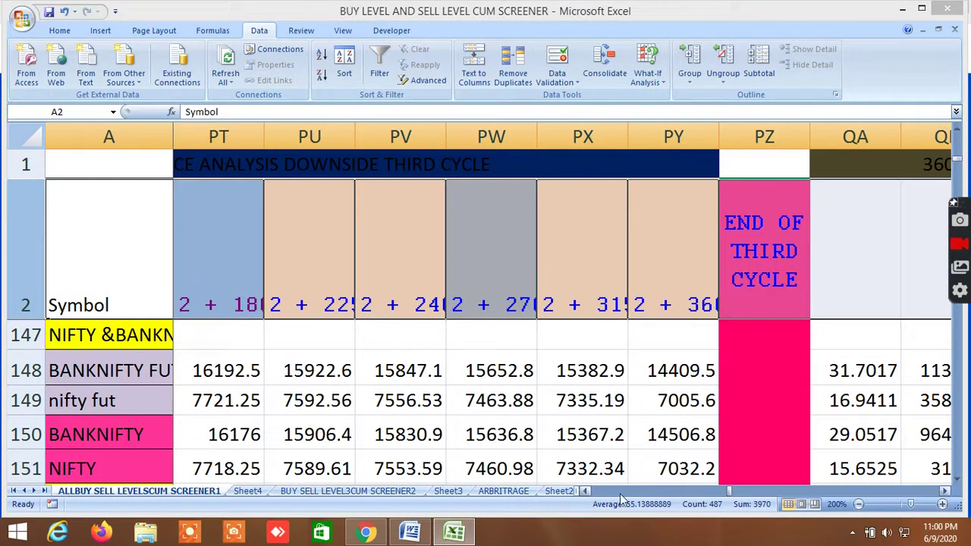
click(554, 490)
- On the INSIDE THE BAR WITH NR7 sheet, switch off the filter and scroll the full symbol list
click(553, 491)
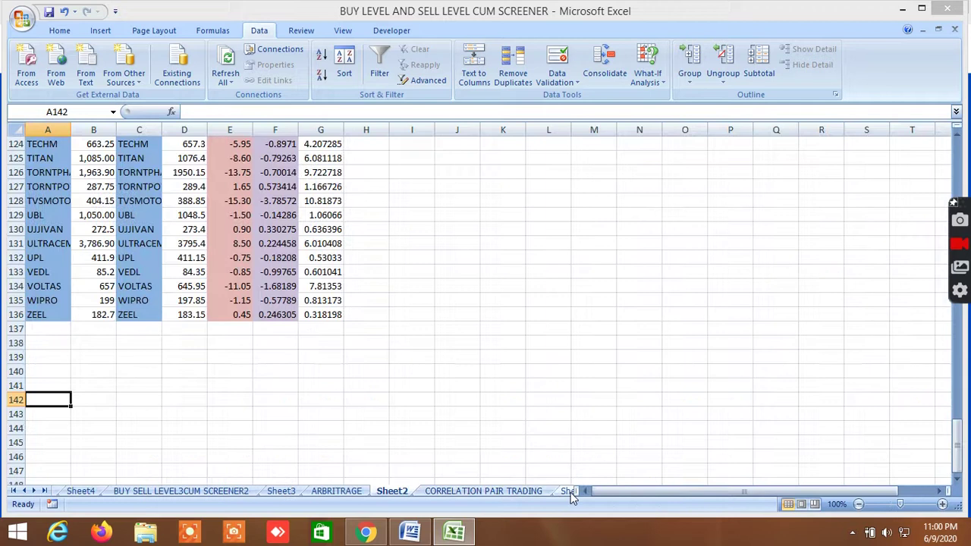
click(571, 492)
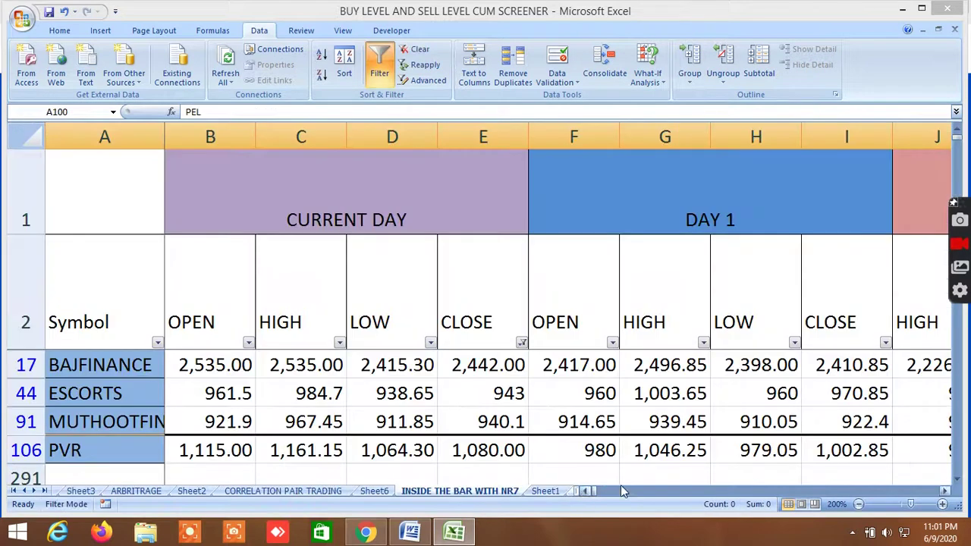
click(379, 66)
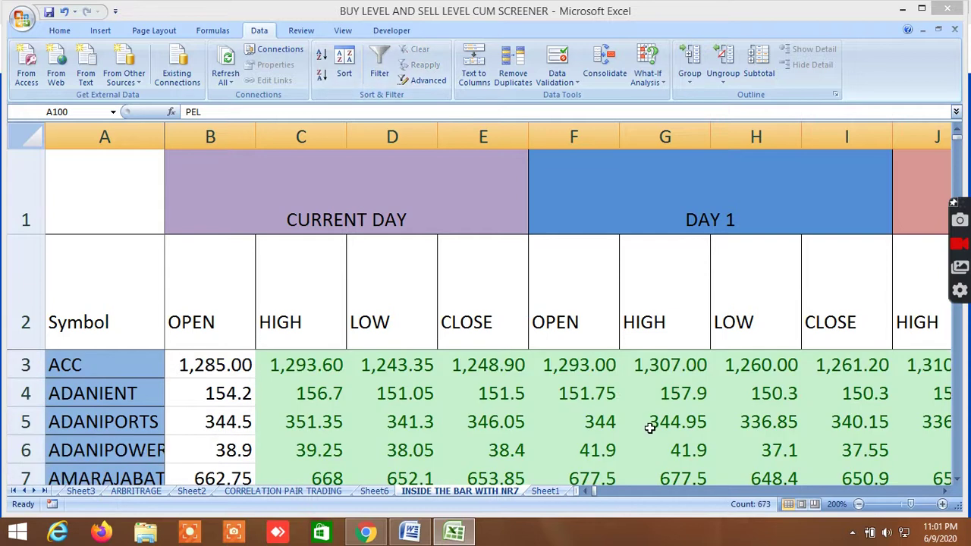
scroll(652, 429, down, 5)
scroll(651, 429, down, 2)
scroll(652, 429, down, 5)
scroll(651, 429, down, 10)
scroll(652, 430, down, 7)
scroll(652, 430, down, 5)
- Show the FIB BUY ENTRY and R1–R5 columns for the BANKNIFTY and NIFTY rows 148–151
scroll(652, 430, down, 10)
scroll(652, 430, down, 2)
scroll(651, 429, down, 1)
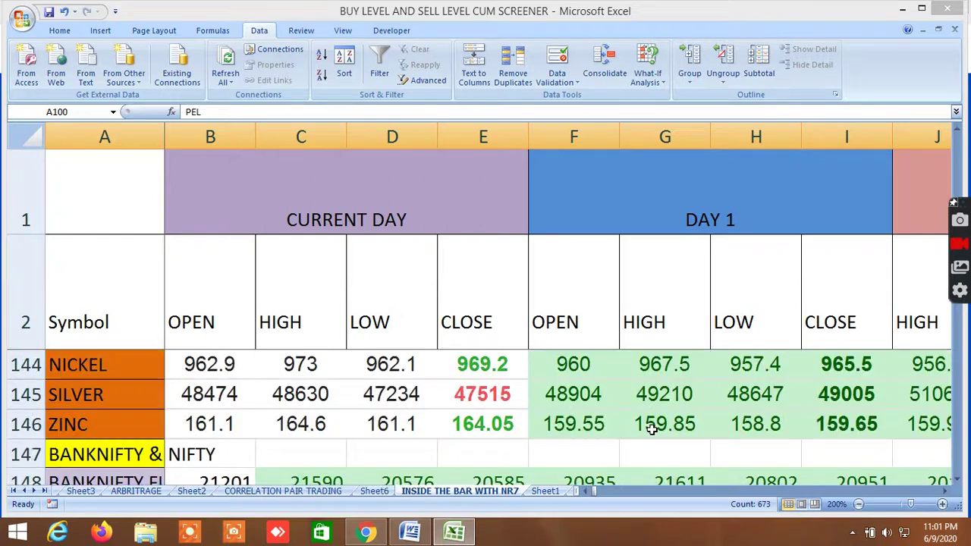
scroll(652, 430, down, 1)
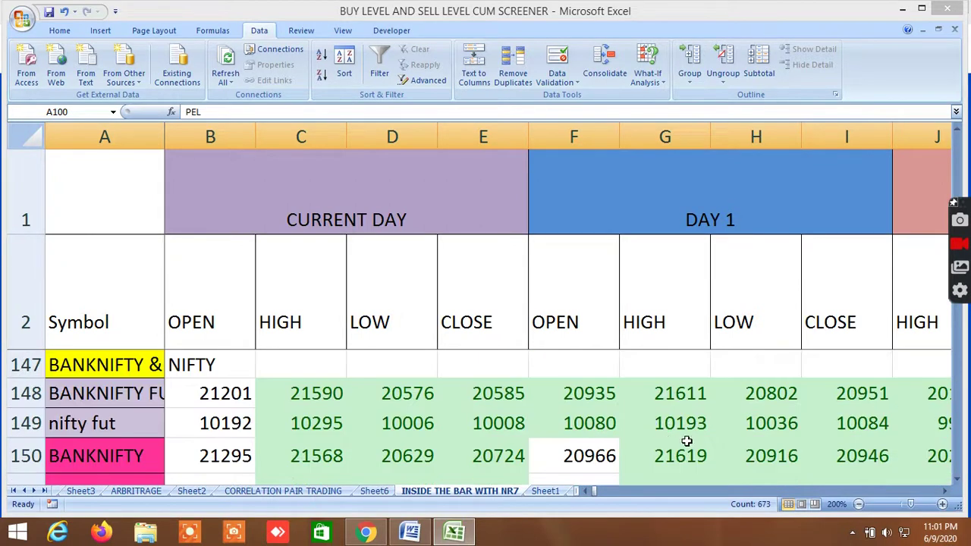
click(956, 479)
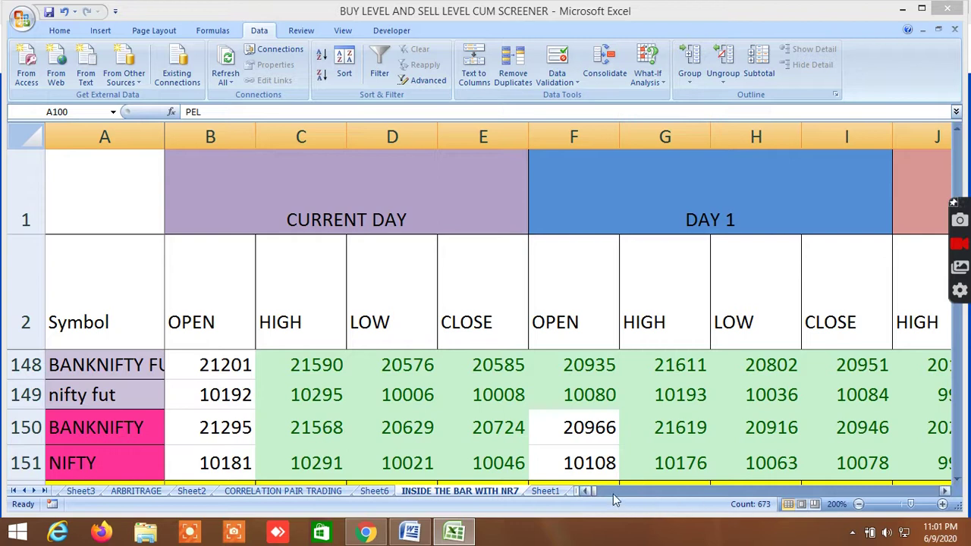
mouse_move(594, 493)
mouse_down()
mouse_move(657, 510)
mouse_move(806, 515)
mouse_up()
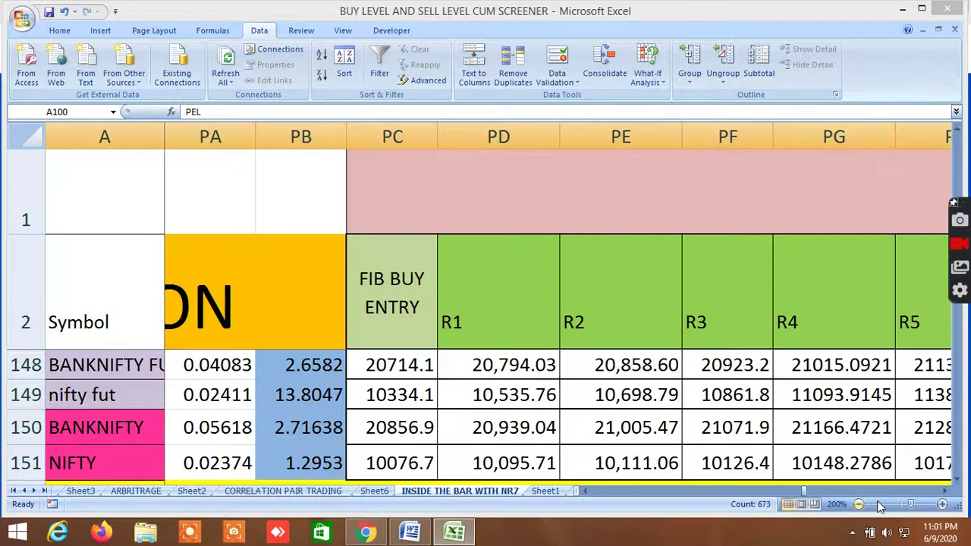
- Scroll right to the 270, 315 and 360 columns through FIB BUY ENTRY, then rewind the sheet tabs
click(946, 492)
click(946, 491)
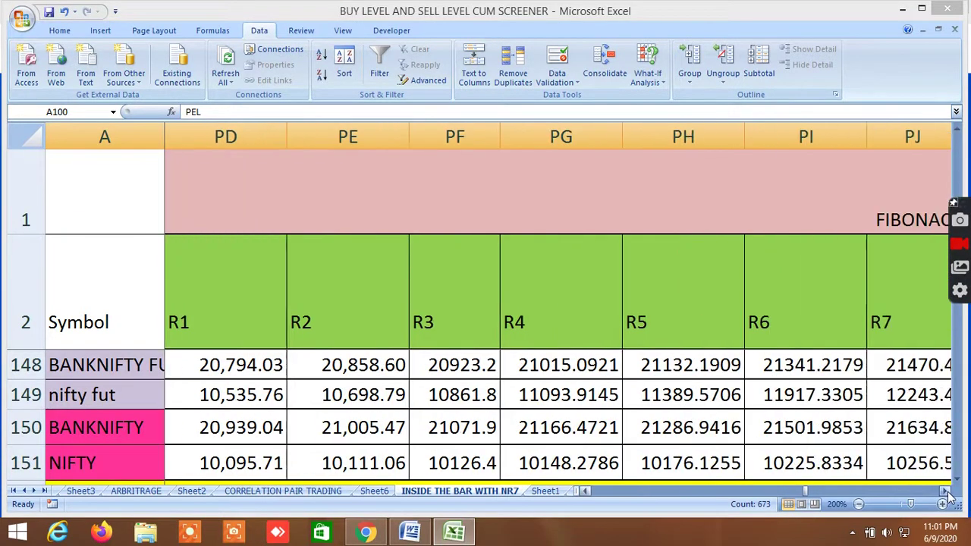
click(947, 493)
click(947, 493)
click(947, 493)
click(947, 494)
click(946, 493)
drag(947, 493, 946, 495)
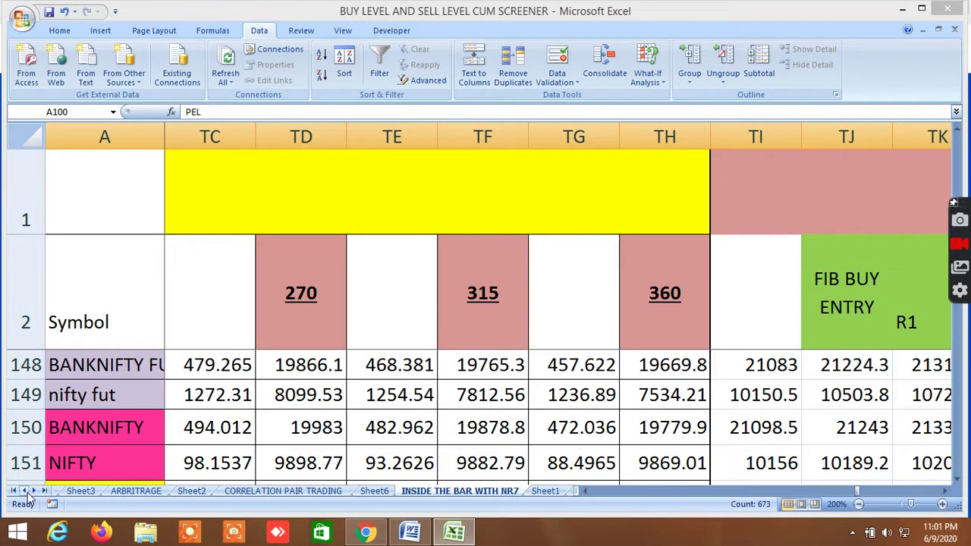
click(24, 491)
click(25, 491)
click(24, 492)
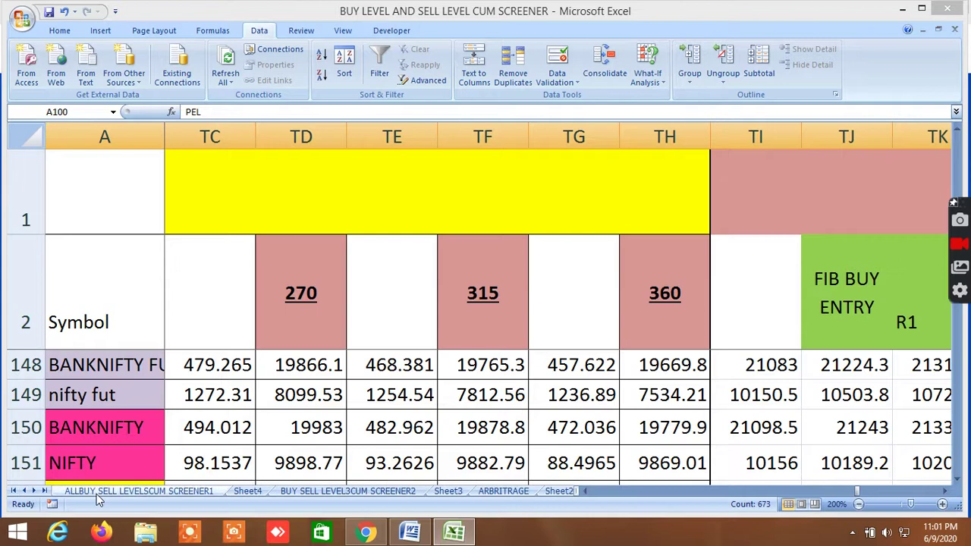
- Go to the top of the BUY SELL LEVEL3CUM SCREENER2 sheet with columns FJ to FM visible
click(97, 493)
click(351, 490)
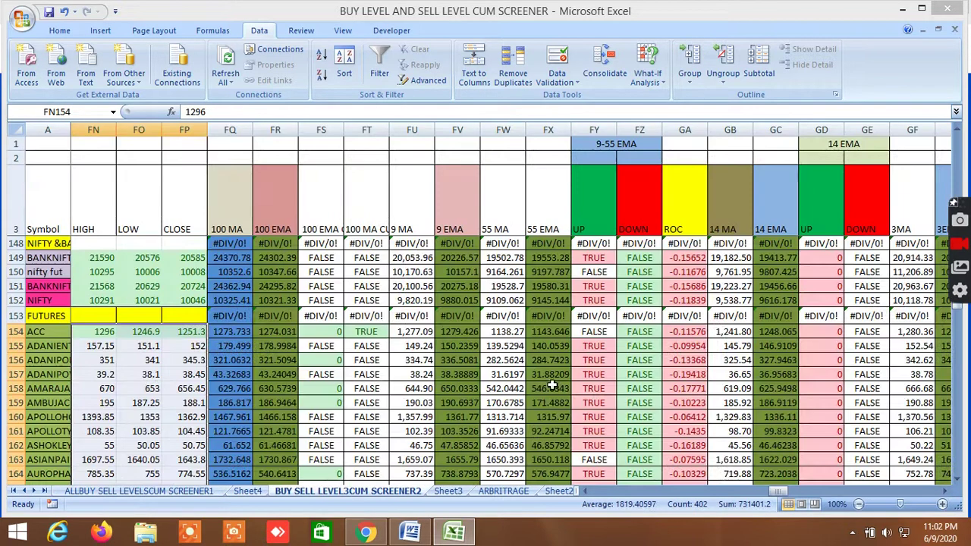
scroll(535, 379, up, 3)
scroll(536, 379, up, 6)
scroll(536, 379, up, 5)
scroll(536, 379, up, 6)
scroll(536, 377, up, 7)
scroll(536, 377, up, 7)
scroll(516, 356, up, 7)
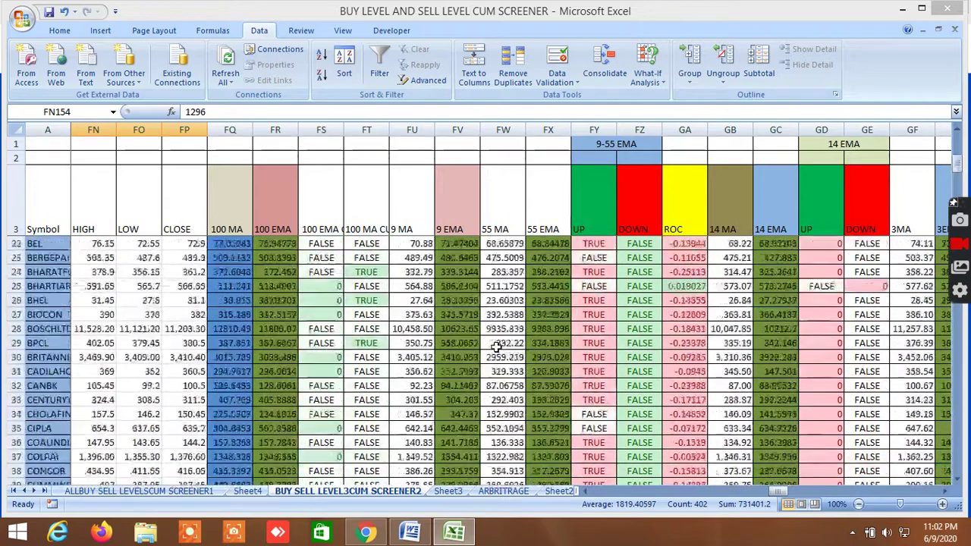
scroll(497, 345, up, 8)
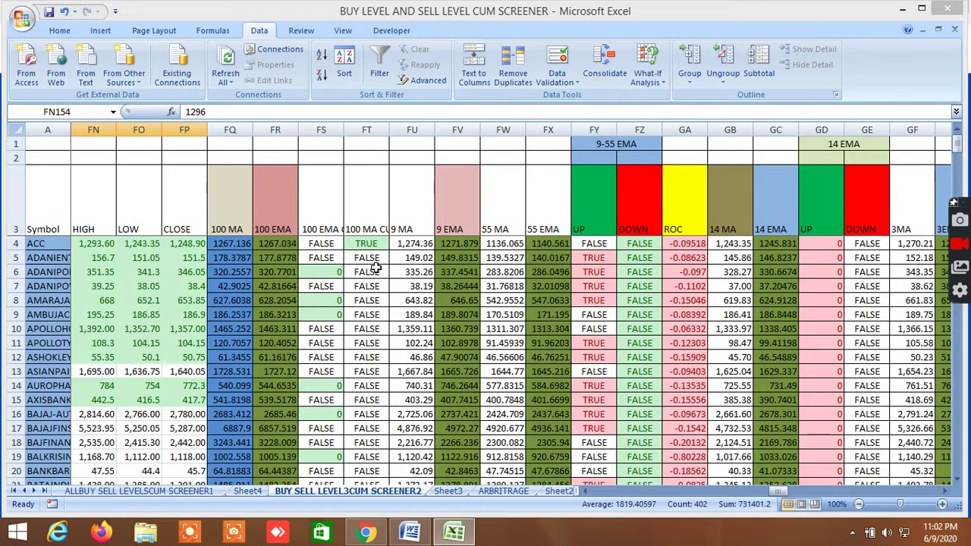
click(586, 491)
click(585, 492)
click(586, 492)
click(585, 491)
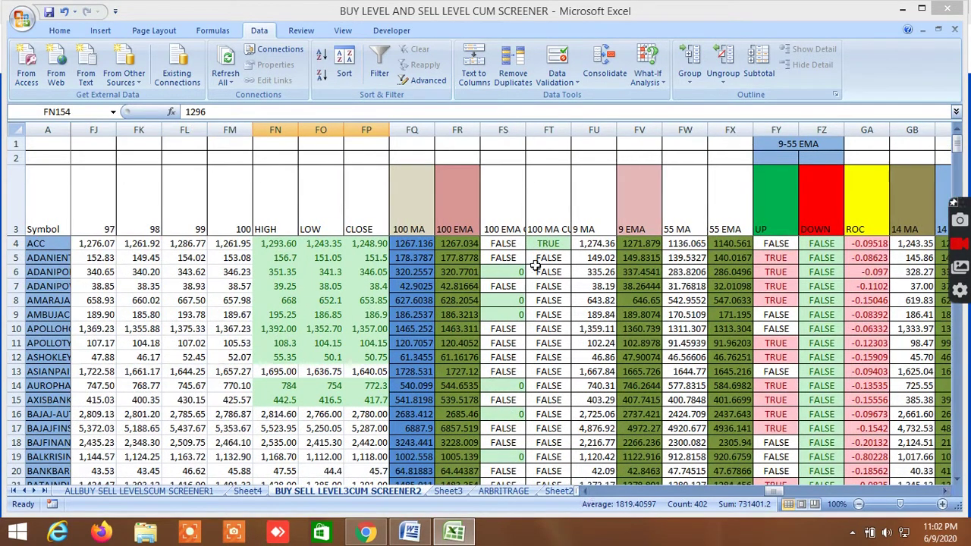
- Inspect the 100 MA crossover flags for ACC and rows 24, 26, 29, 40 and 43
click(548, 245)
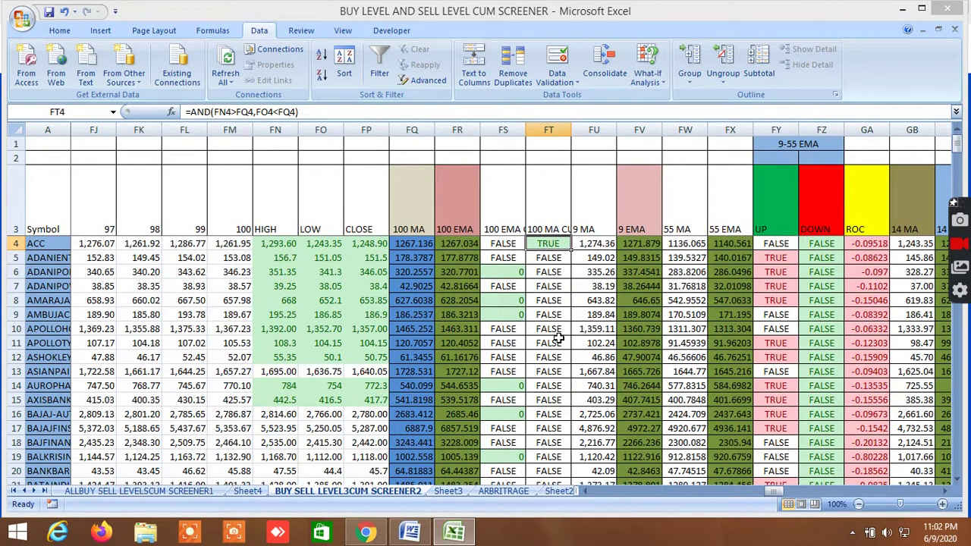
scroll(558, 339, down, 4)
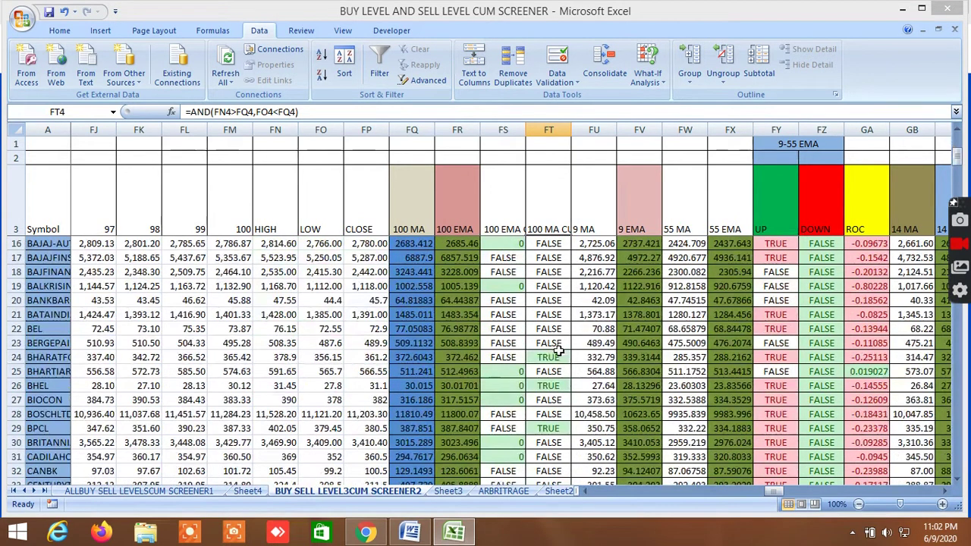
click(558, 357)
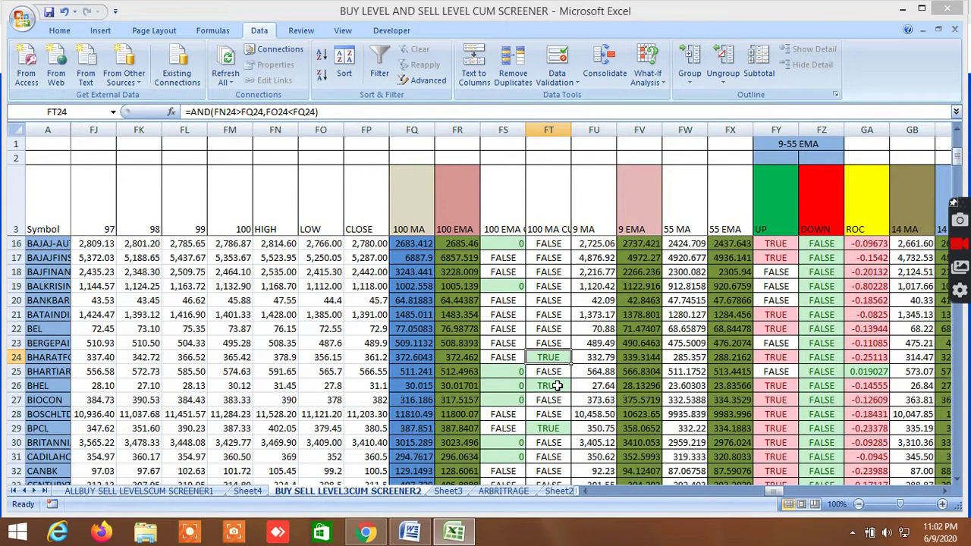
click(558, 385)
click(558, 428)
scroll(579, 427, down, 4)
click(560, 414)
click(552, 456)
- Check the TRUE crossover flags for GRASIM and rows 58–60, then switch to Sheet2
scroll(572, 428, down, 3)
click(560, 455)
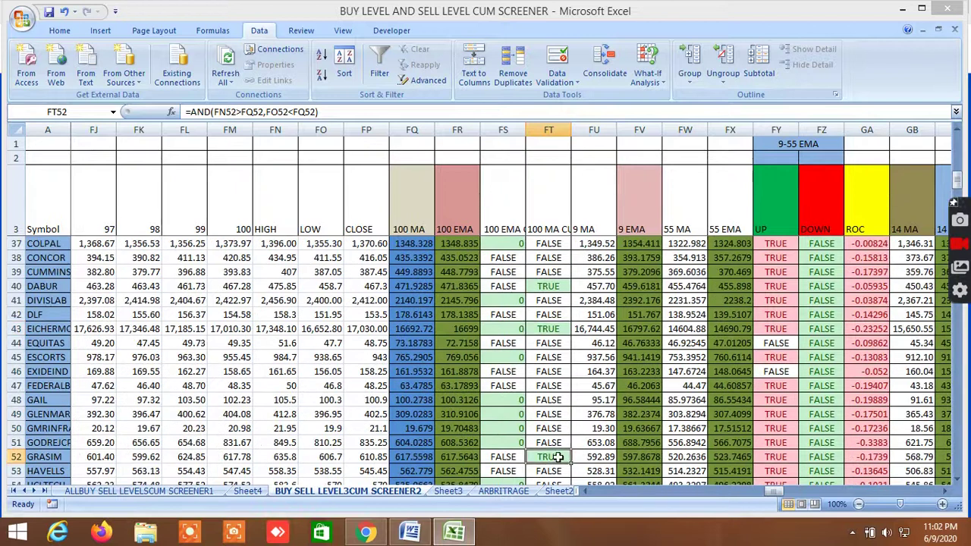
scroll(565, 429, down, 2)
scroll(566, 428, down, 1)
click(553, 415)
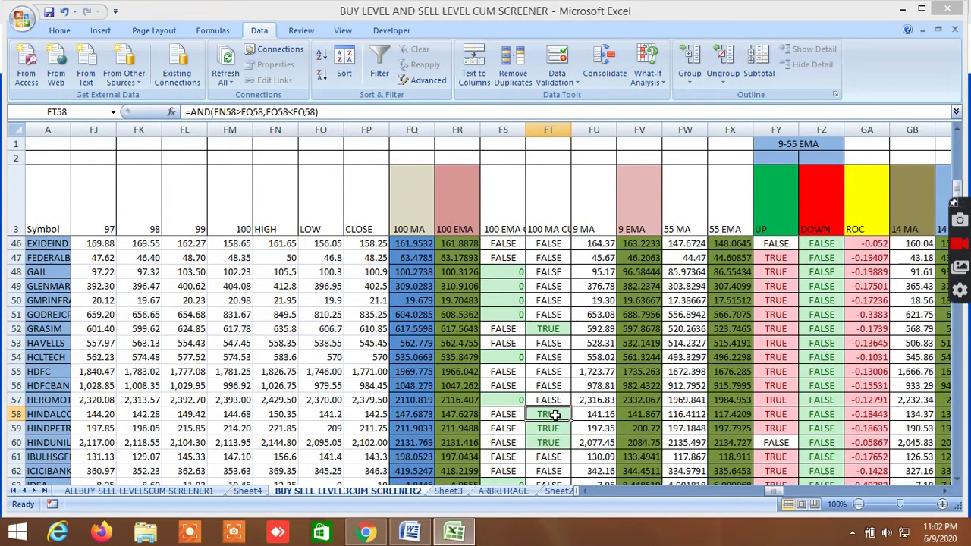
click(554, 430)
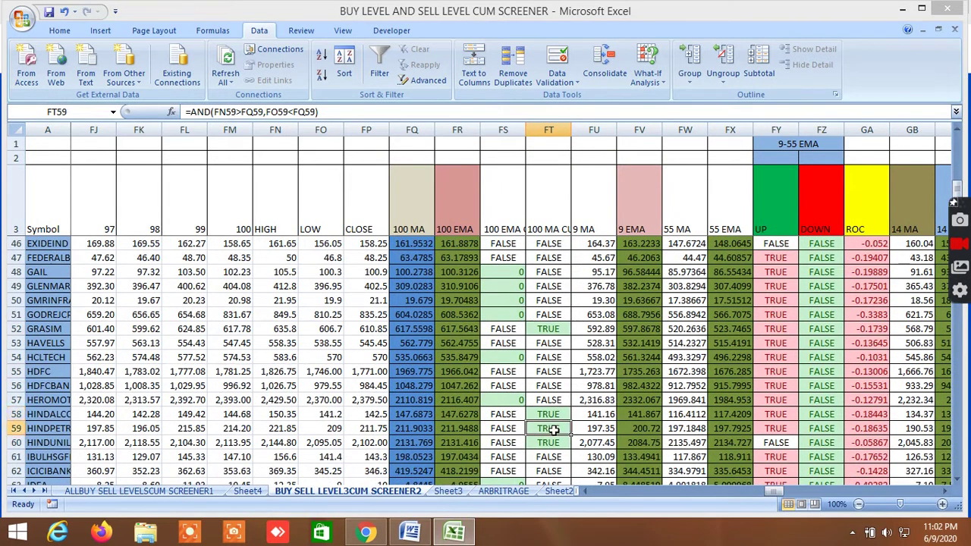
click(556, 442)
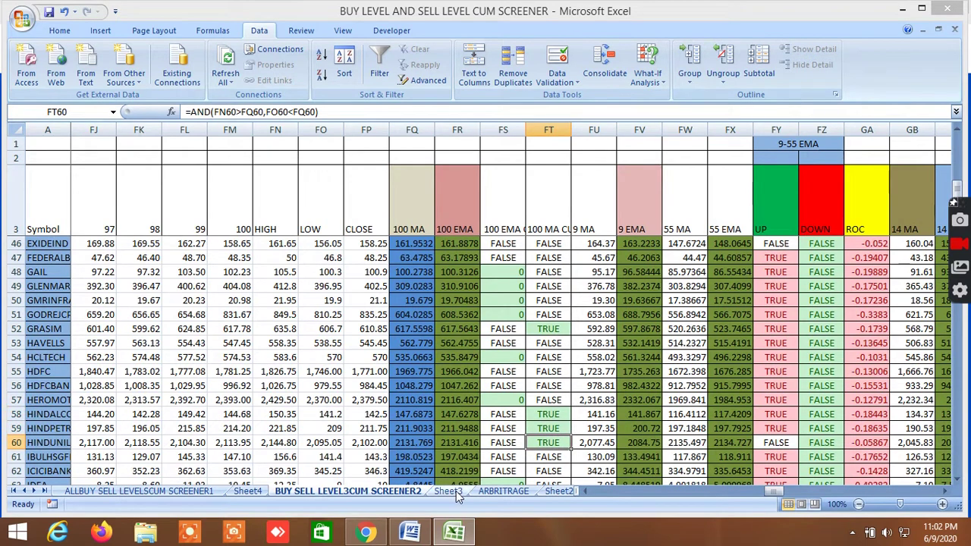
click(555, 493)
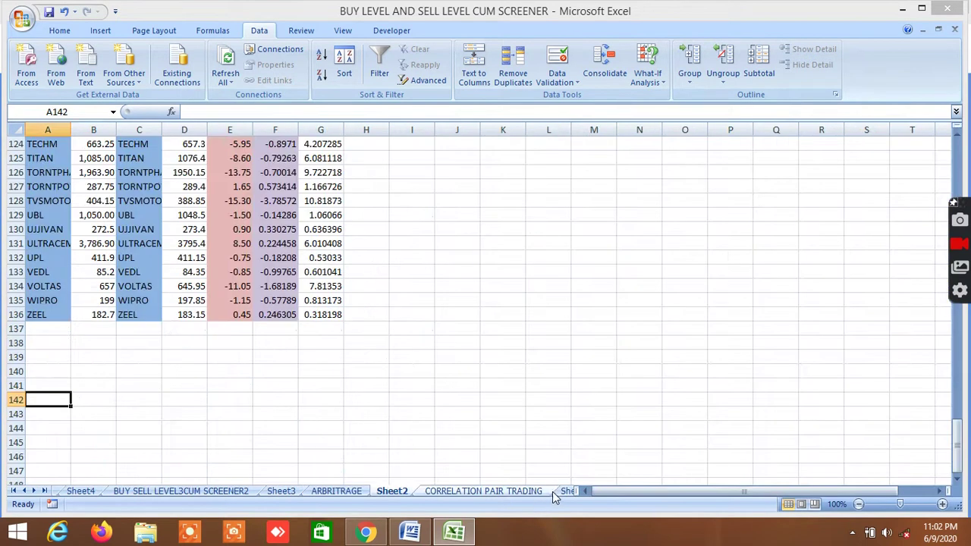
- Return to INSIDE THE BAR WITH NR7 at 150% zoom, scrolled left to column S
click(561, 492)
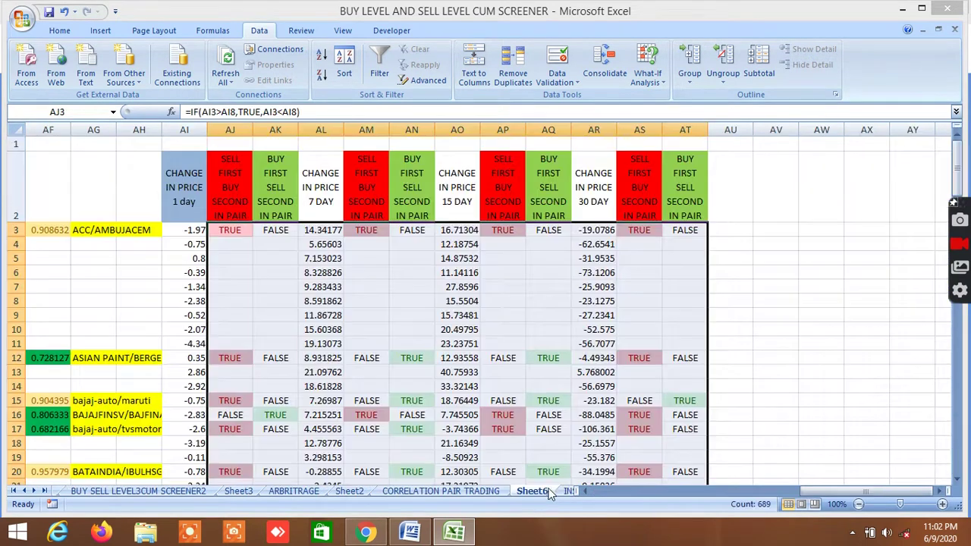
click(562, 490)
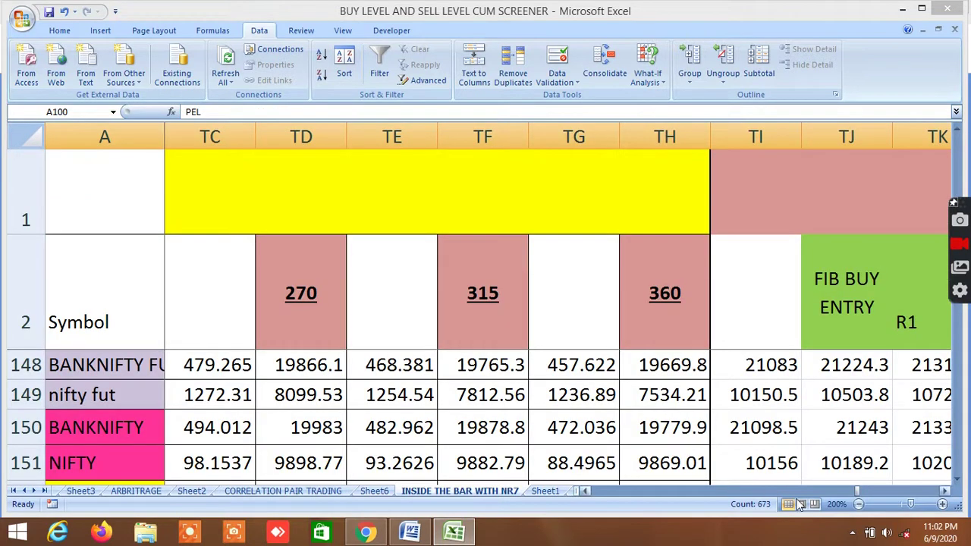
click(858, 505)
click(858, 504)
click(858, 504)
click(858, 505)
click(858, 504)
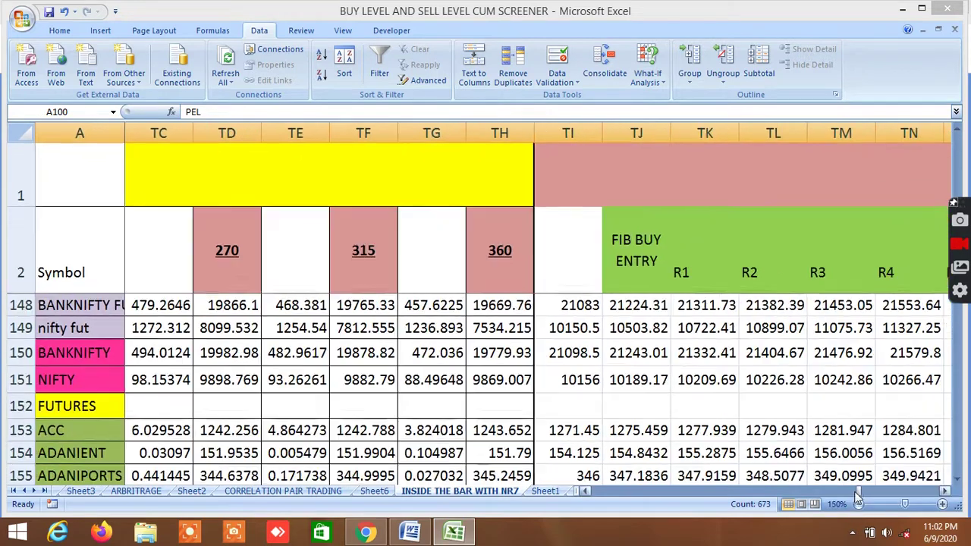
mouse_move(856, 493)
mouse_down()
mouse_move(596, 497)
mouse_move(603, 492)
mouse_up()
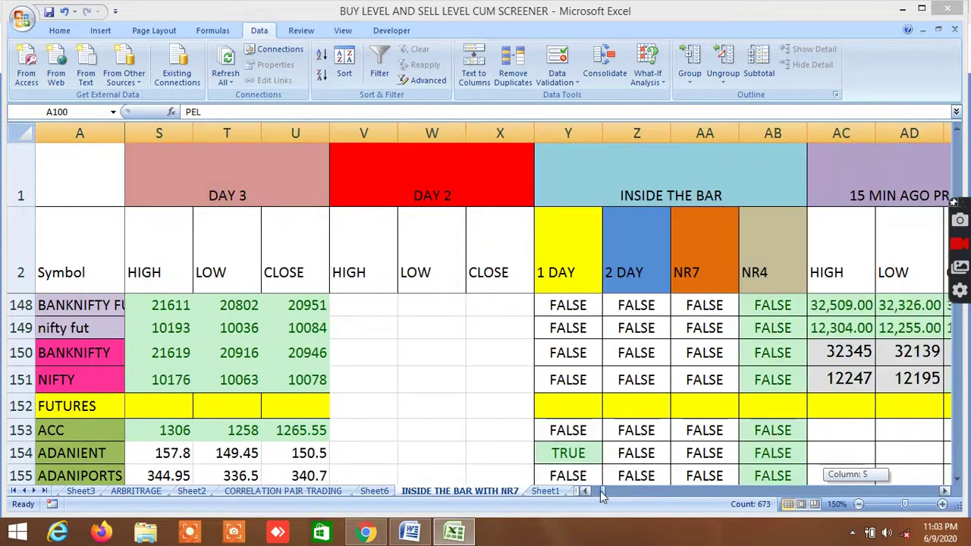
scroll(665, 408, up, 3)
scroll(665, 406, up, 7)
scroll(664, 403, up, 6)
scroll(661, 401, up, 8)
scroll(661, 401, up, 10)
scroll(661, 399, up, 8)
scroll(660, 399, up, 7)
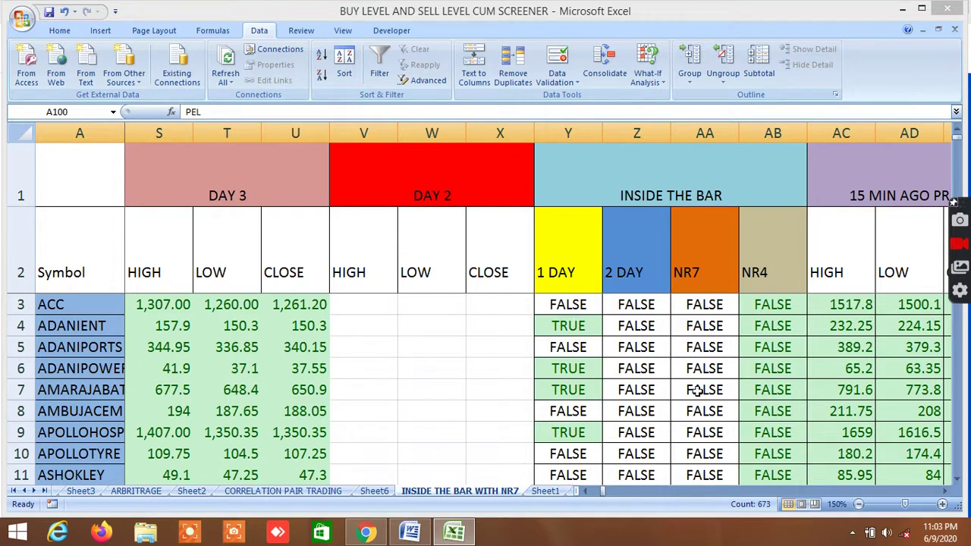
click(946, 492)
click(946, 492)
click(946, 492)
click(946, 491)
click(946, 491)
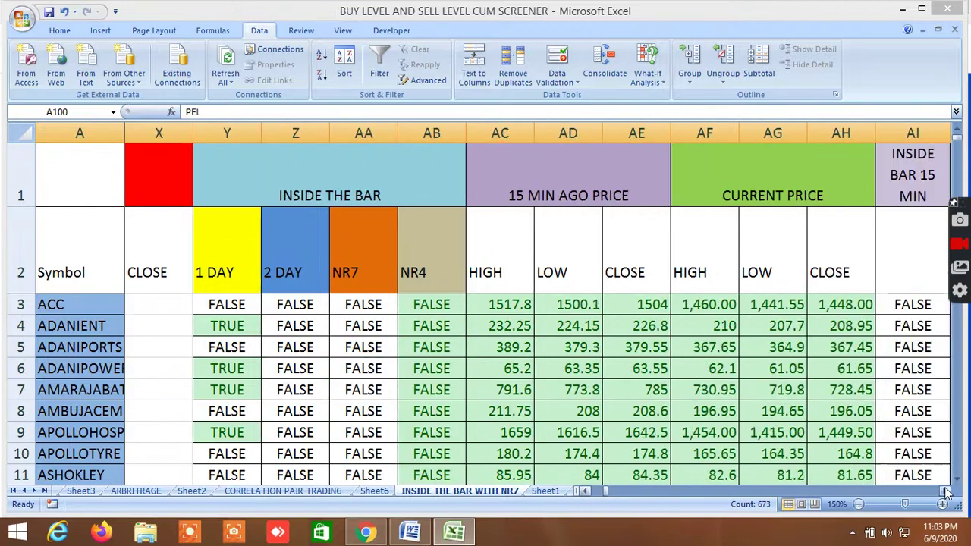
click(946, 492)
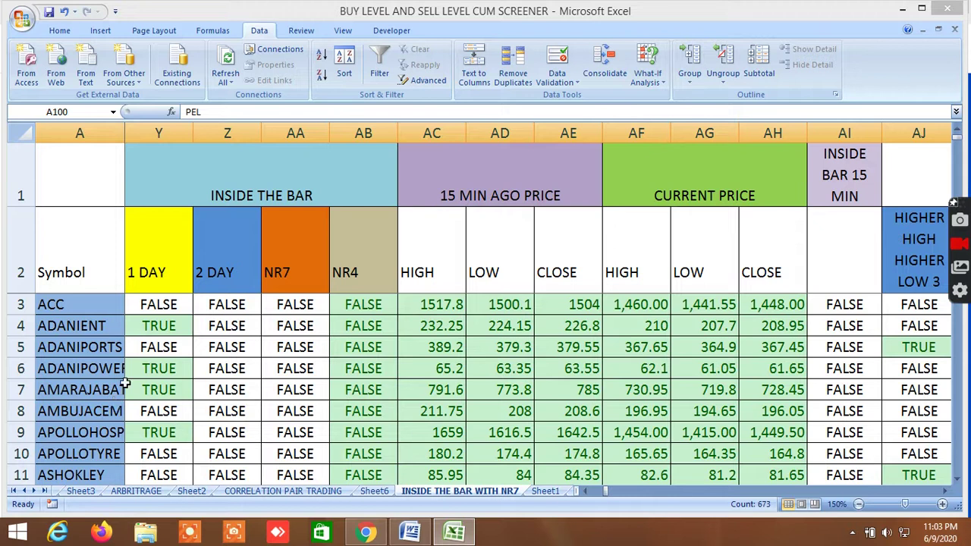
scroll(258, 438, down, 2)
scroll(258, 438, down, 1)
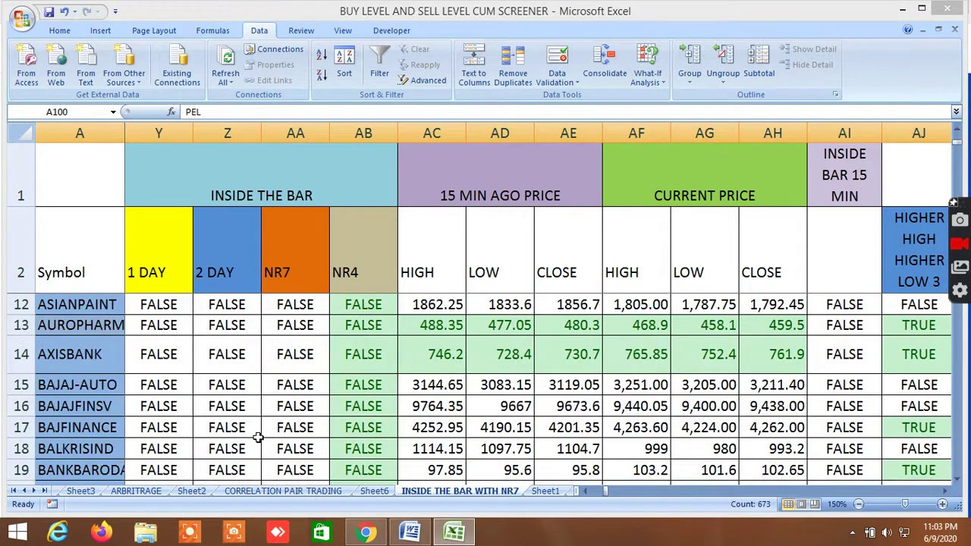
scroll(258, 438, down, 3)
scroll(258, 438, down, 2)
scroll(257, 438, down, 6)
scroll(258, 438, down, 5)
scroll(258, 438, up, 2)
scroll(258, 437, down, 2)
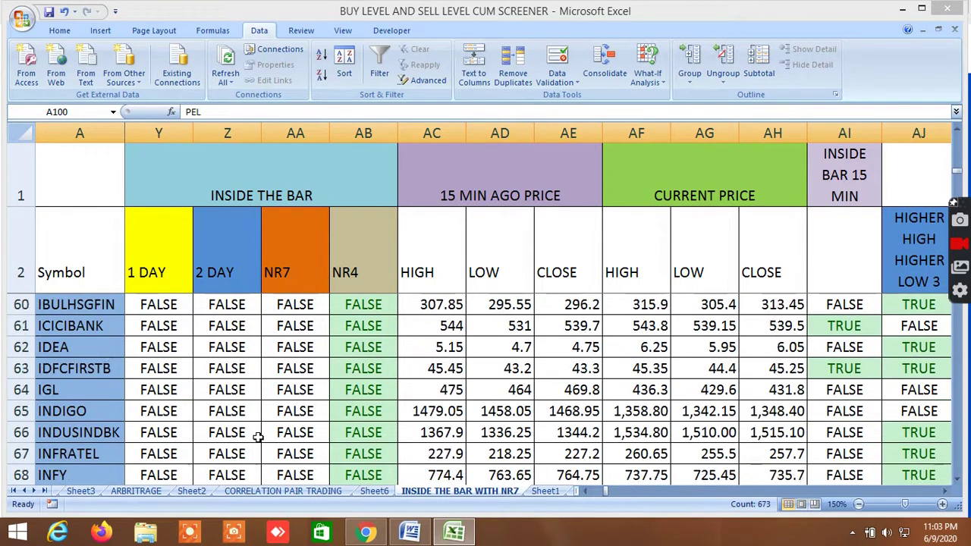
scroll(258, 438, down, 1)
scroll(258, 437, down, 4)
scroll(258, 438, down, 4)
scroll(258, 438, down, 2)
scroll(258, 438, down, 2)
scroll(258, 438, down, 3)
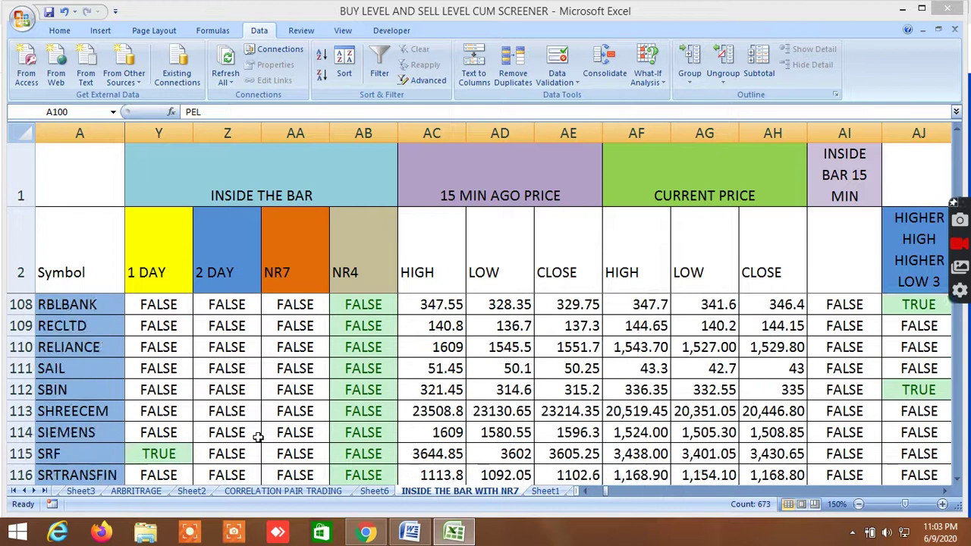
scroll(258, 438, down, 2)
scroll(258, 438, down, 1)
scroll(258, 438, down, 2)
scroll(258, 438, down, 3)
scroll(258, 438, up, 6)
scroll(258, 438, up, 5)
scroll(258, 437, up, 7)
scroll(442, 433, up, 9)
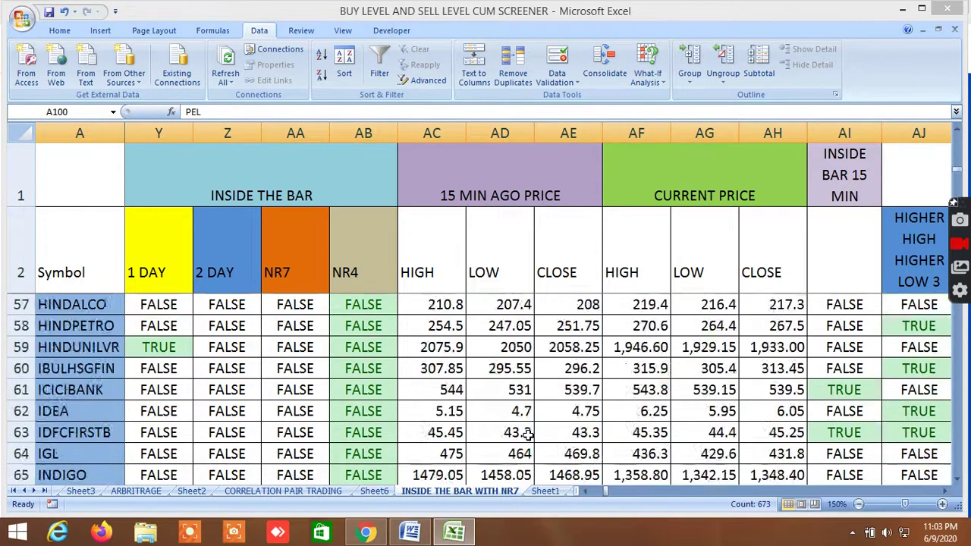
scroll(442, 433, up, 12)
scroll(531, 435, up, 6)
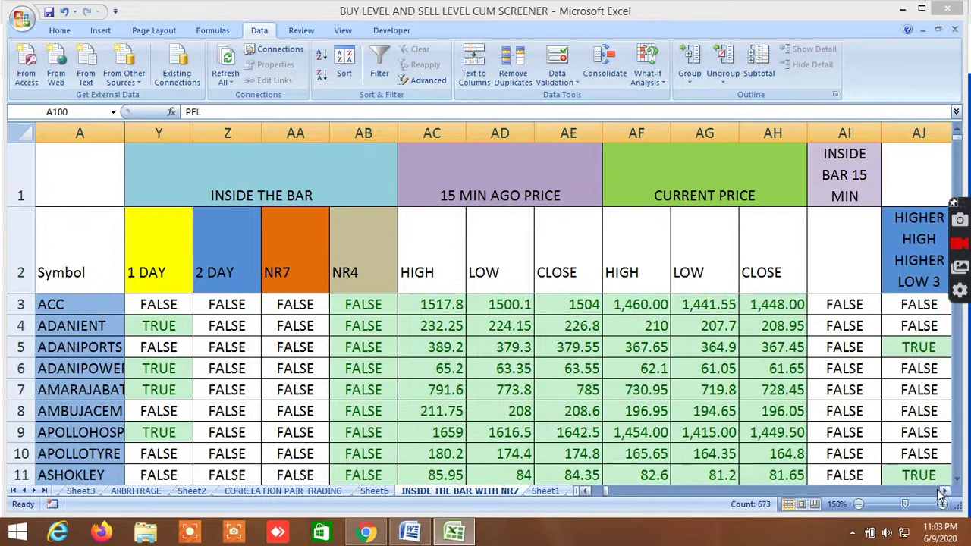
- Scroll down the stock list in the current pattern flag columns and back up
drag(944, 493, 945, 493)
scroll(455, 404, down, 1)
scroll(456, 406, down, 2)
scroll(455, 406, down, 5)
scroll(456, 407, down, 5)
scroll(458, 408, down, 1)
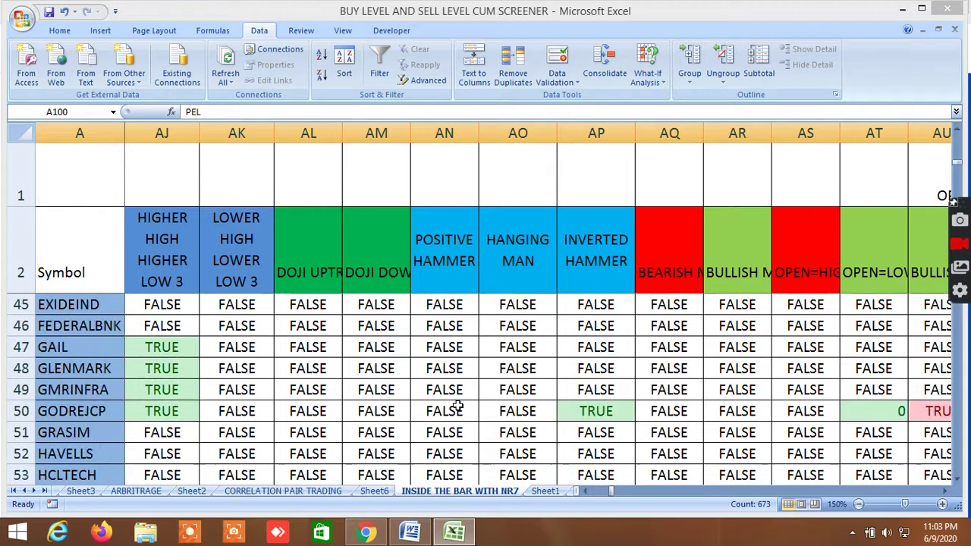
scroll(458, 408, down, 2)
scroll(458, 408, down, 2)
scroll(457, 408, down, 2)
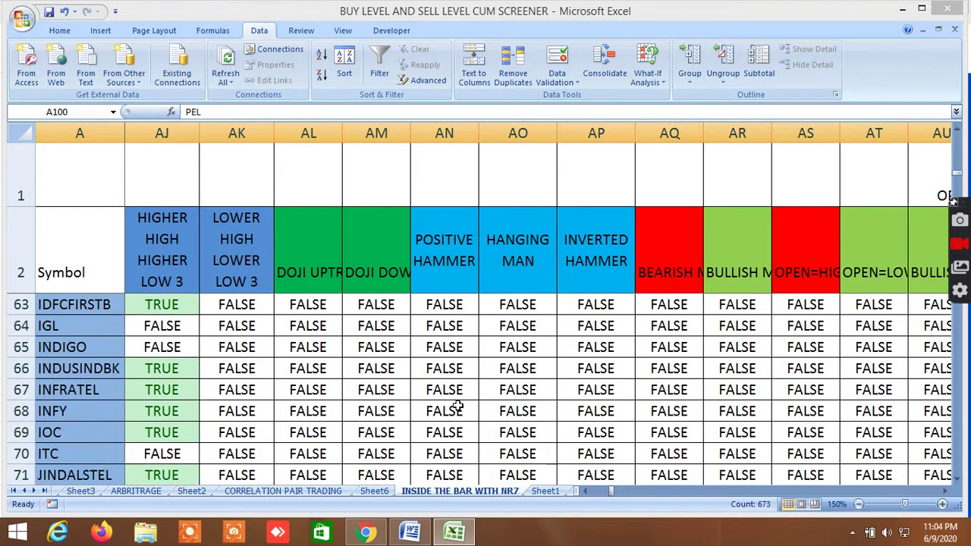
scroll(457, 408, down, 1)
scroll(458, 408, up, 2)
scroll(457, 408, up, 15)
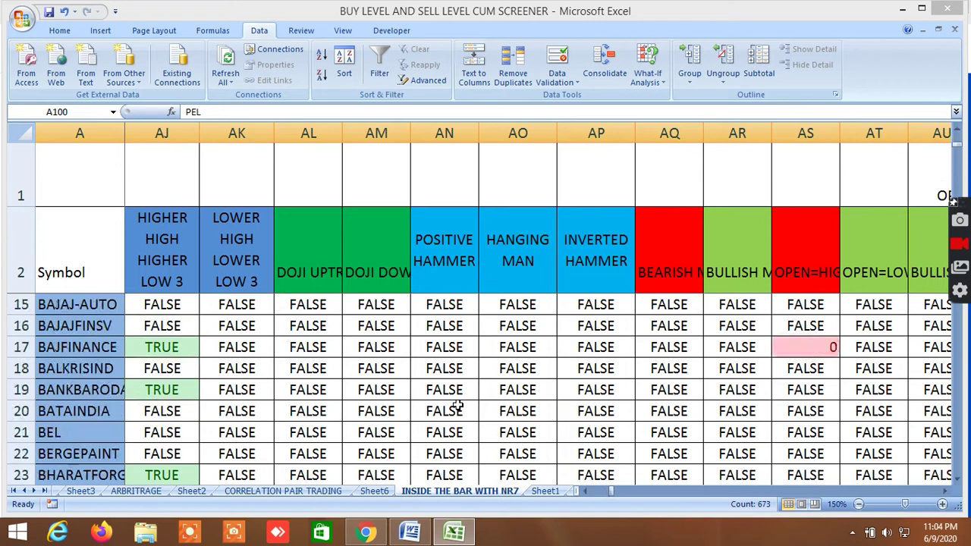
scroll(458, 407, up, 4)
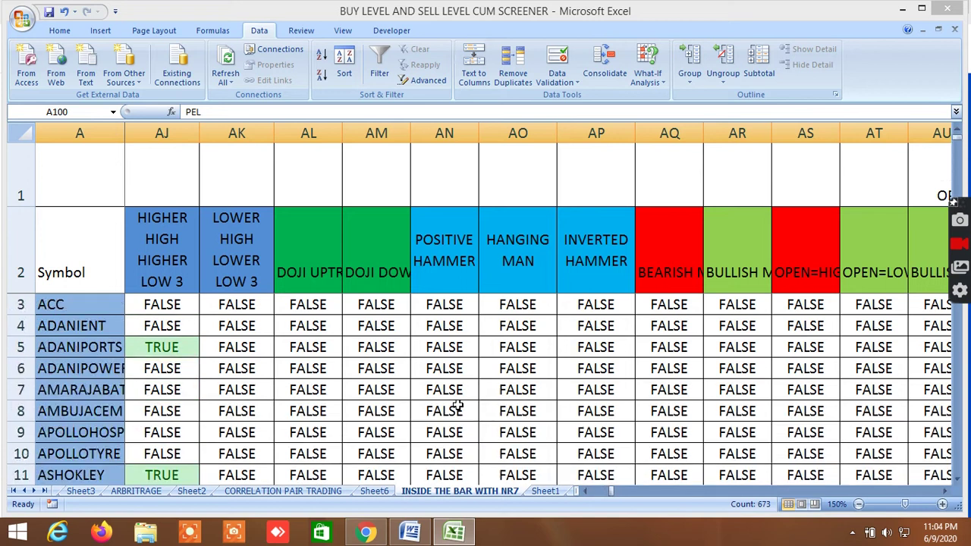
- Move to the doji and hammer columns and inspect DIVISLAB's INVERTED HAMMER formula
click(947, 495)
click(947, 494)
scroll(428, 411, down, 3)
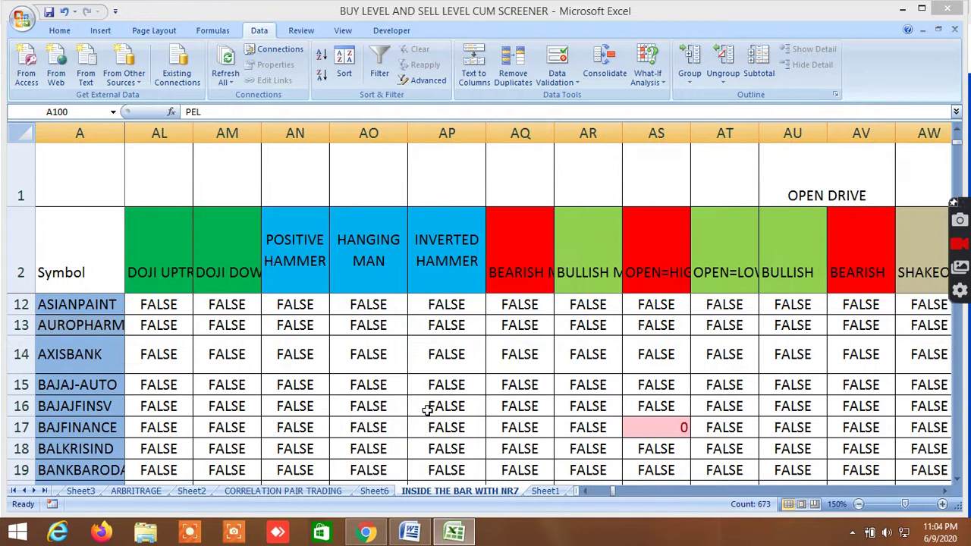
scroll(428, 410, down, 5)
scroll(428, 411, down, 4)
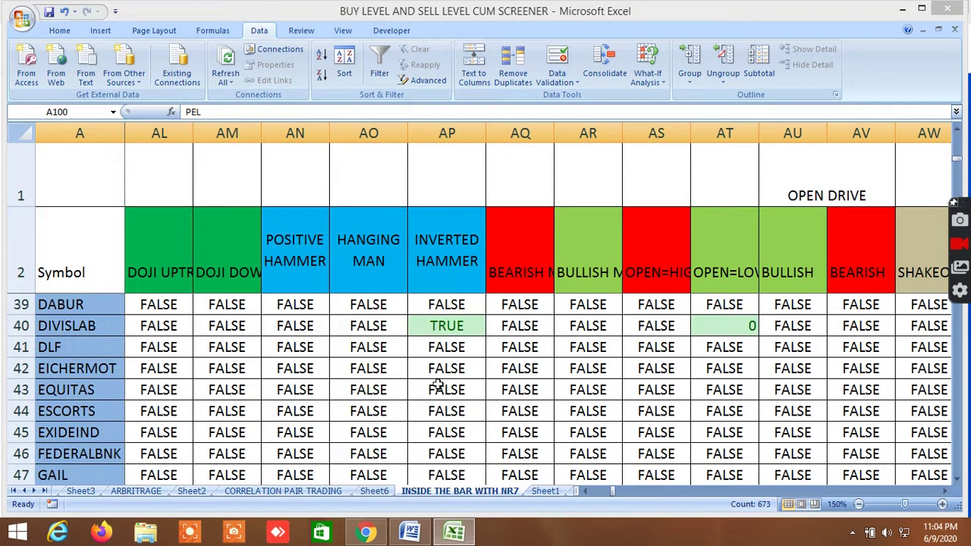
click(448, 328)
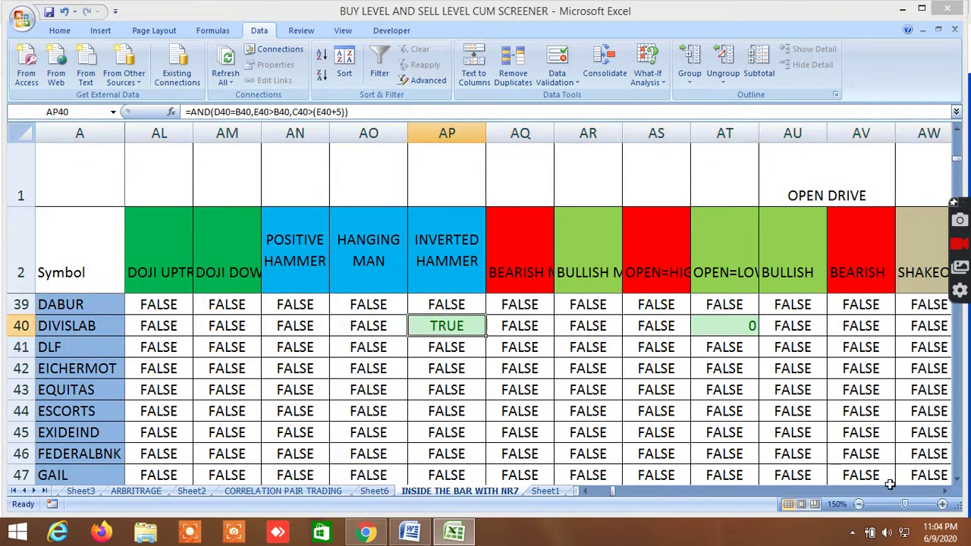
- Peek past the open drive flags, then return to the doji and hammer columns and scan the rows
click(946, 491)
click(946, 491)
click(945, 491)
click(947, 492)
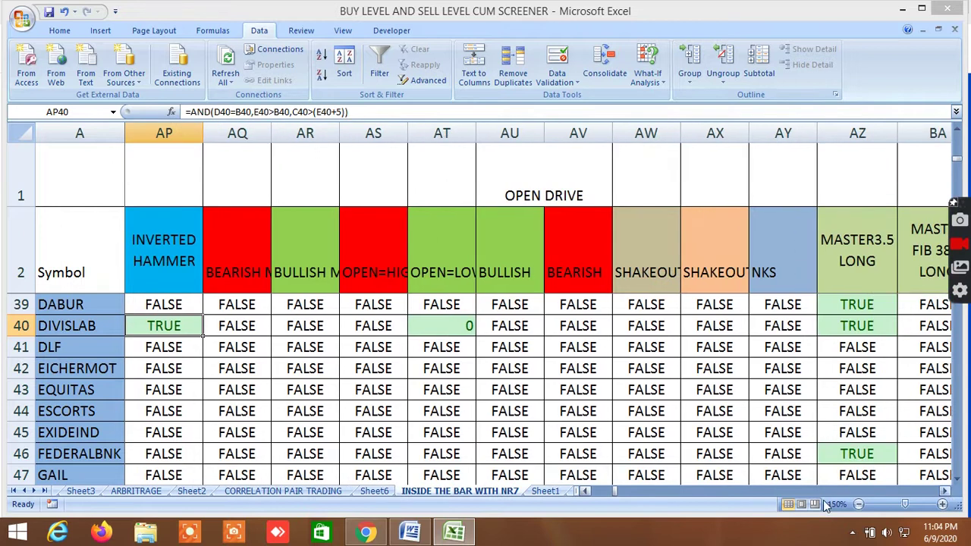
click(588, 493)
click(588, 493)
click(588, 493)
click(588, 493)
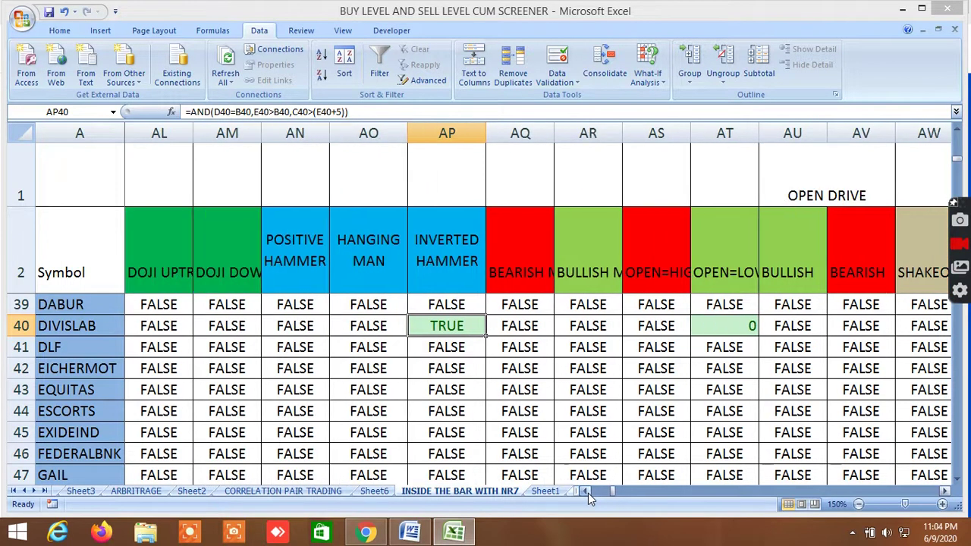
scroll(507, 408, down, 3)
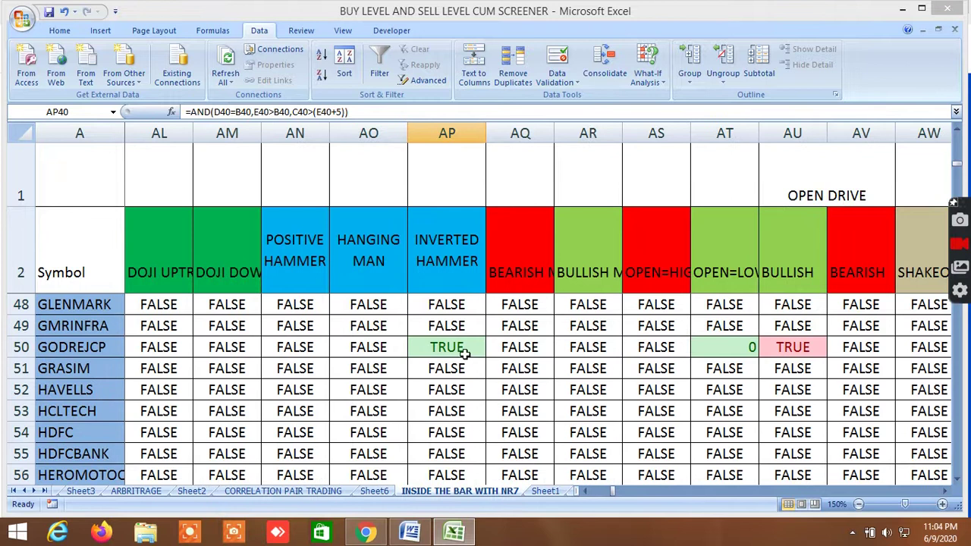
scroll(476, 421, down, 6)
scroll(476, 422, down, 6)
scroll(476, 422, down, 6)
scroll(476, 422, down, 4)
scroll(475, 422, down, 1)
scroll(476, 422, down, 4)
scroll(476, 421, down, 3)
scroll(475, 422, up, 3)
scroll(476, 422, up, 10)
scroll(476, 422, up, 5)
scroll(516, 406, up, 8)
scroll(517, 408, up, 7)
scroll(517, 407, up, 10)
scroll(517, 407, up, 2)
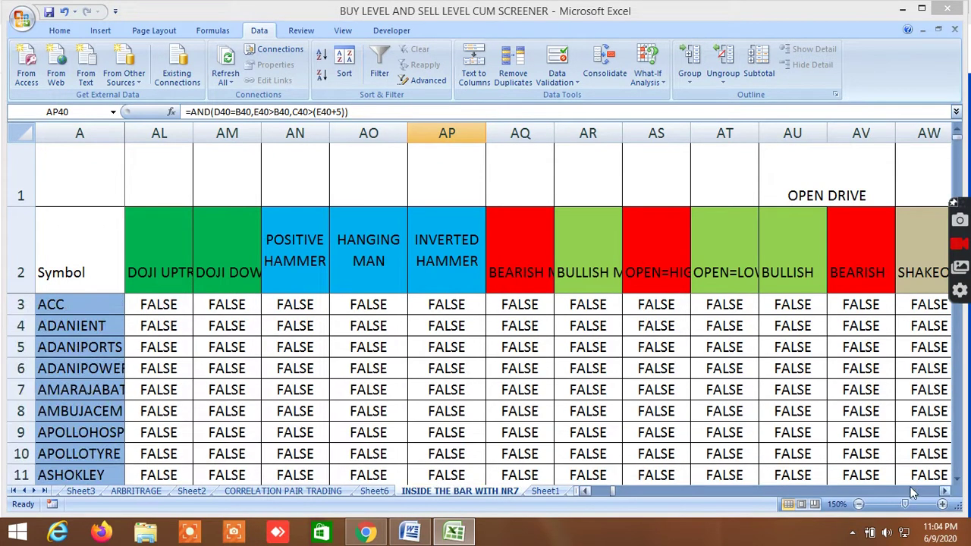
- Shift the view right to the MASTER long and short level columns
click(946, 493)
click(946, 493)
click(946, 493)
click(946, 493)
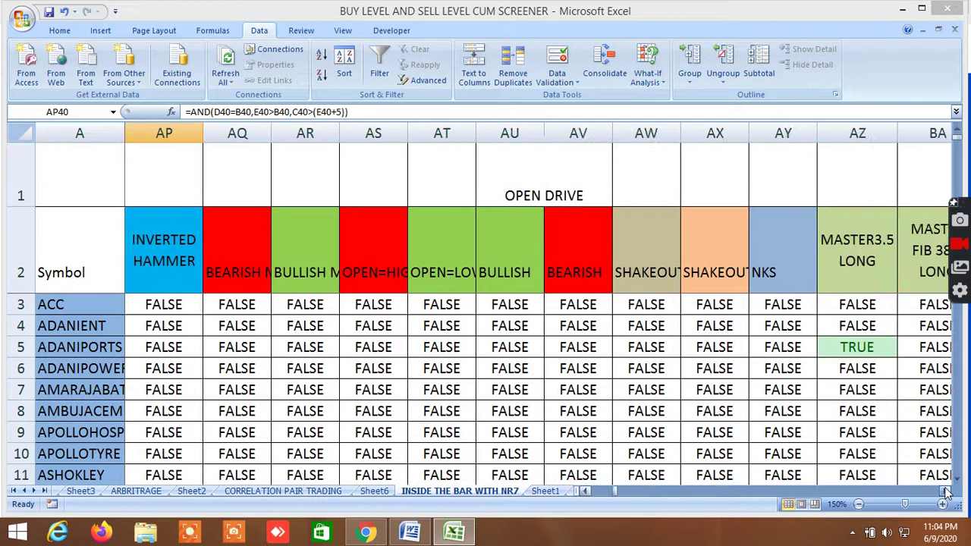
click(946, 493)
click(947, 493)
click(947, 493)
double_click(946, 493)
double_click(946, 493)
double_click(946, 494)
click(946, 493)
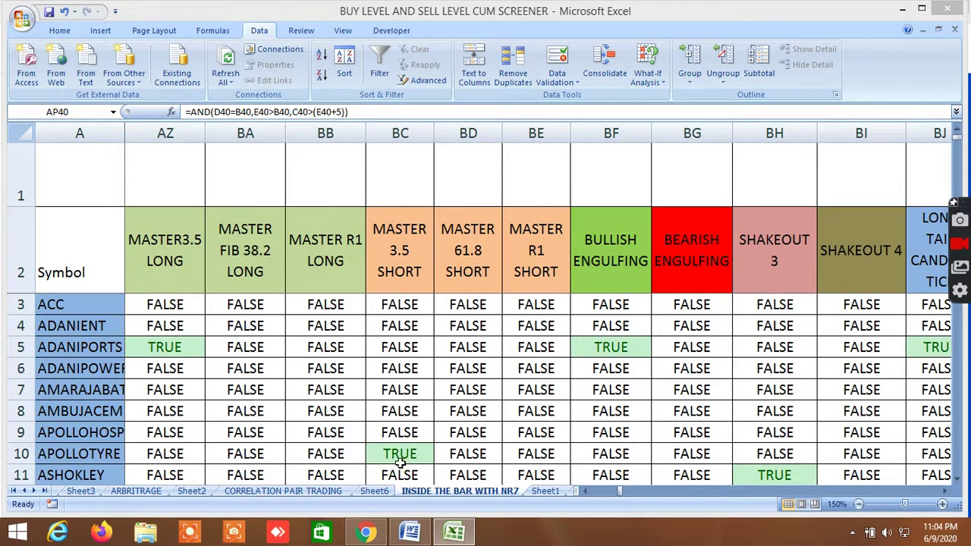
- Scan the stocks for TRUE flags, such as ADANIPORTS under MASTER3.5 LONG and BULLISH ENGULFING
scroll(389, 460, down, 2)
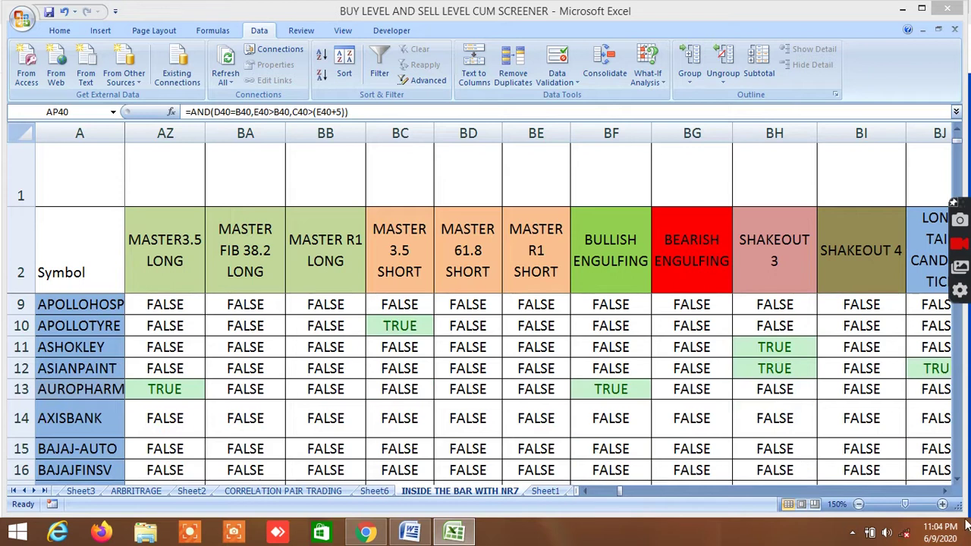
scroll(518, 454, down, 3)
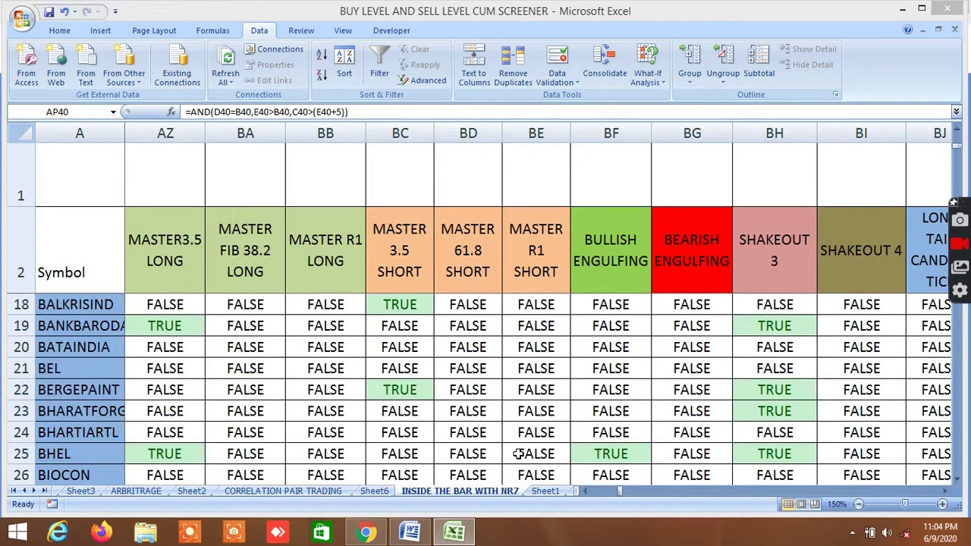
scroll(518, 454, down, 2)
scroll(518, 454, down, 1)
scroll(518, 454, down, 1)
scroll(495, 415, down, 2)
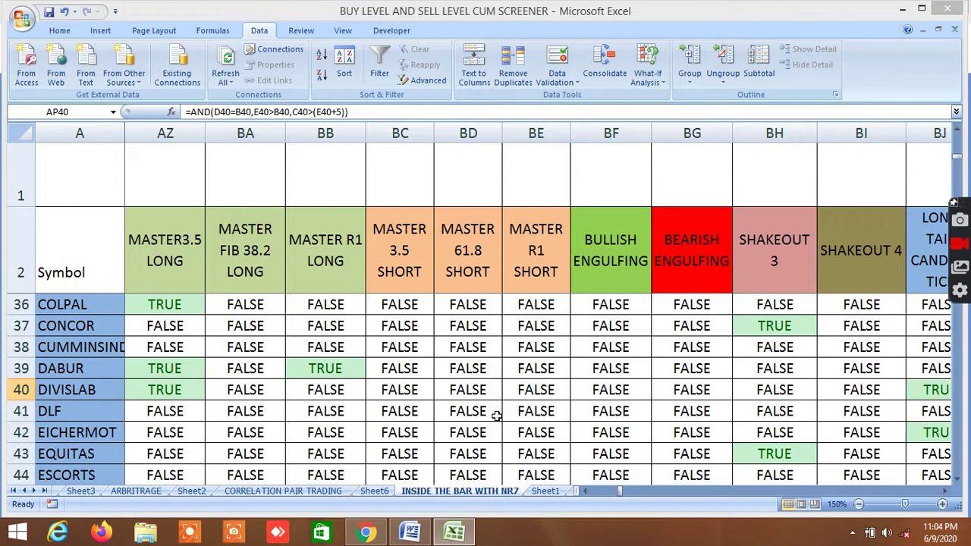
scroll(496, 415, down, 2)
scroll(496, 416, down, 1)
scroll(496, 416, down, 3)
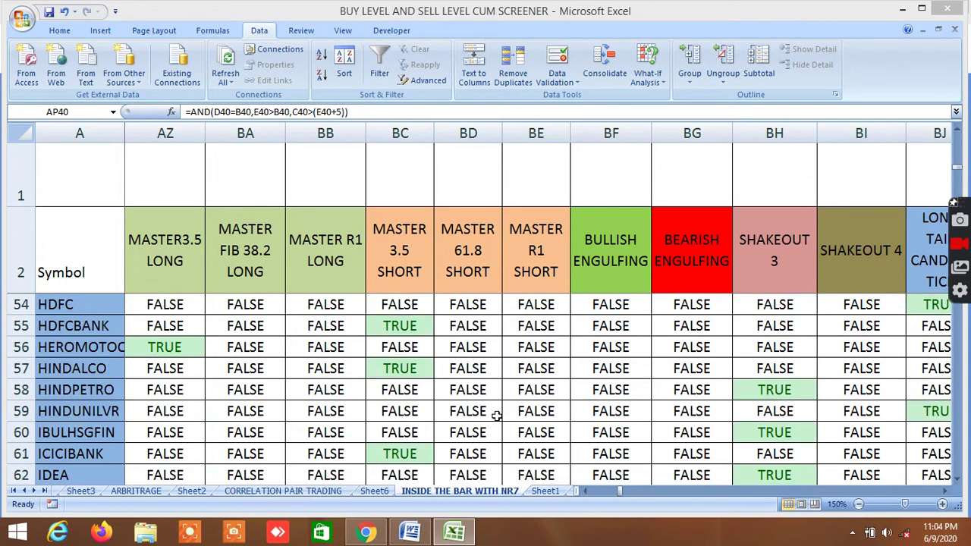
scroll(496, 416, down, 2)
scroll(495, 416, down, 1)
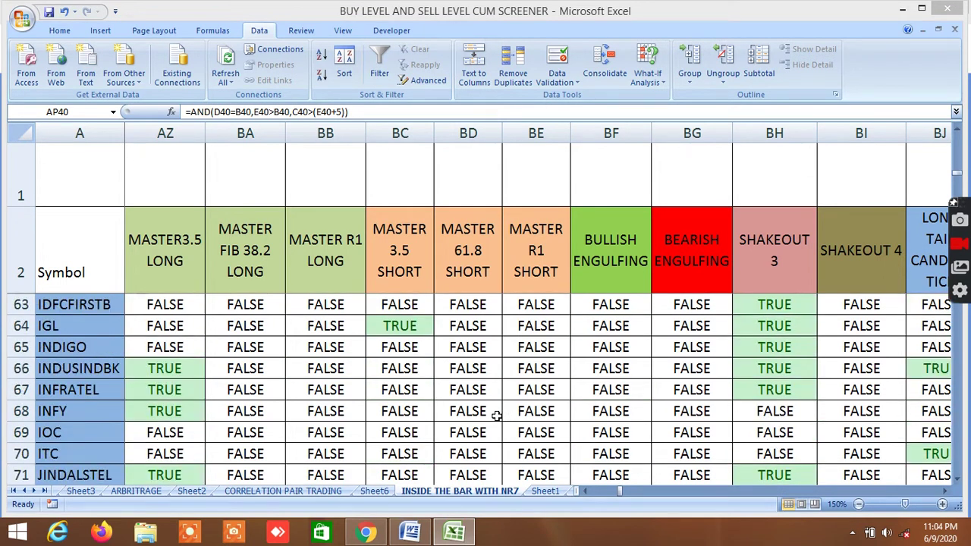
scroll(495, 416, down, 2)
scroll(496, 416, down, 2)
scroll(495, 416, down, 1)
scroll(495, 415, down, 2)
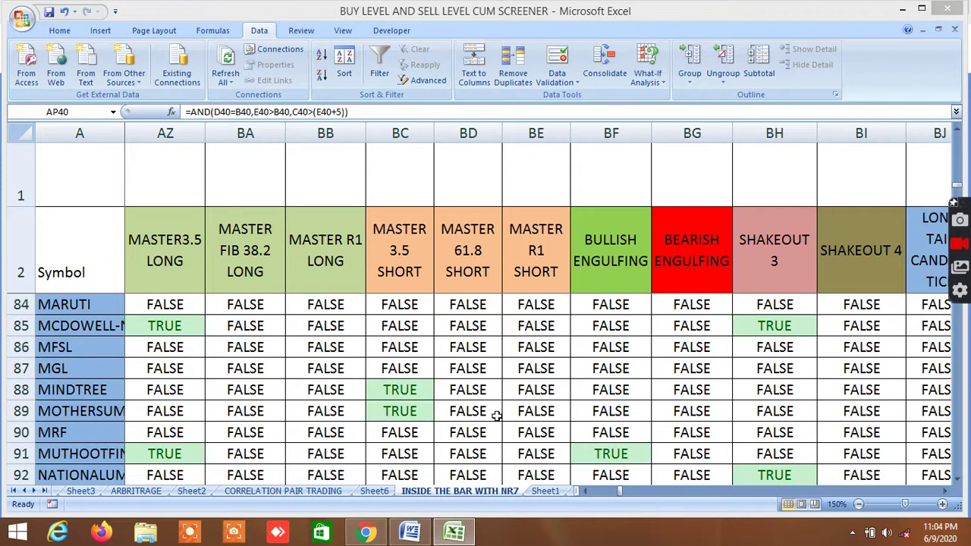
scroll(496, 416, down, 3)
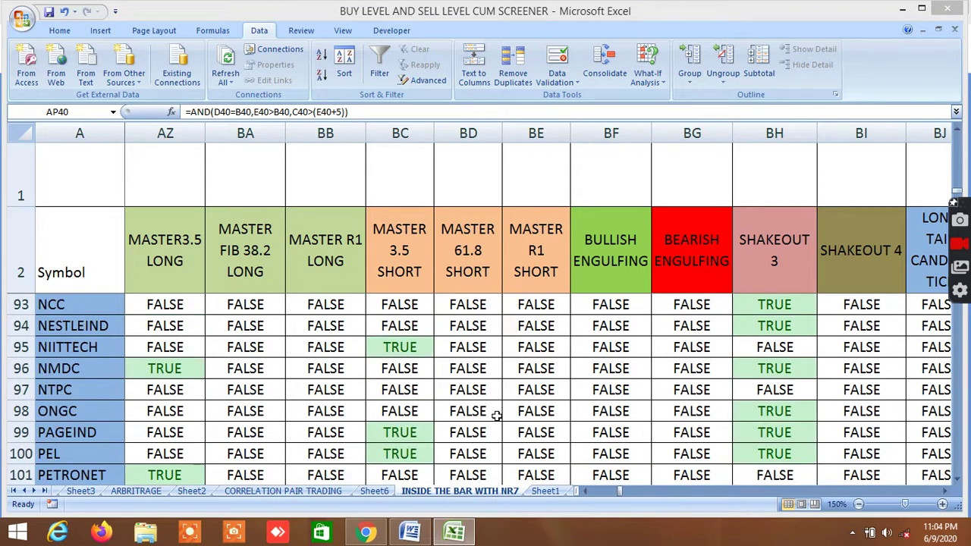
scroll(495, 416, up, 1)
scroll(496, 415, up, 3)
scroll(496, 416, up, 9)
scroll(496, 415, up, 7)
scroll(496, 415, up, 9)
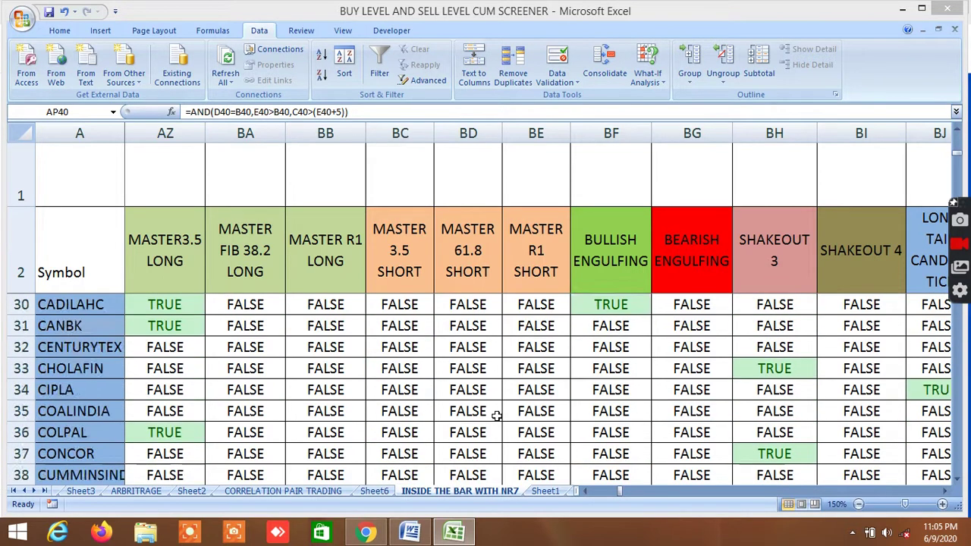
scroll(495, 416, up, 1)
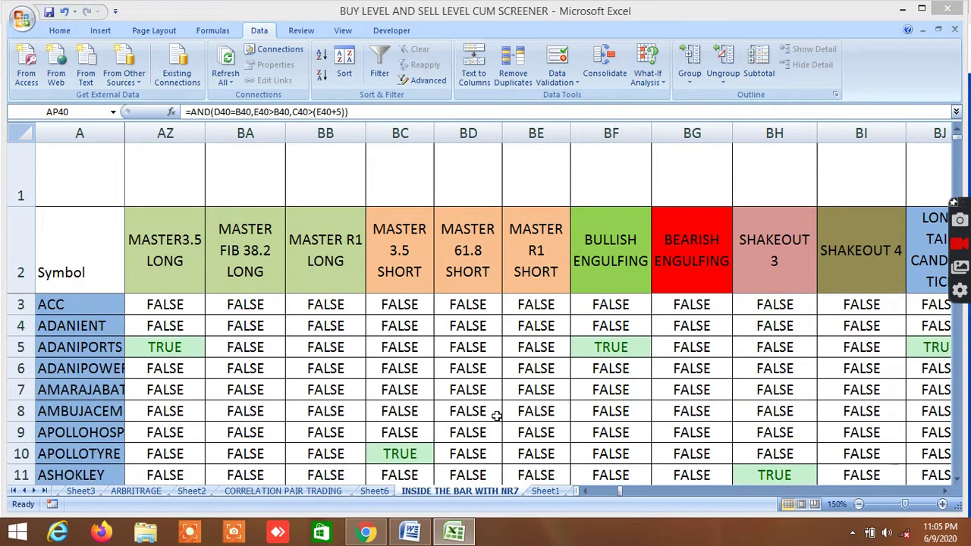
- Bring the long tail and doji pattern columns into view and scan the stock rows
click(945, 491)
click(946, 491)
click(945, 492)
click(946, 492)
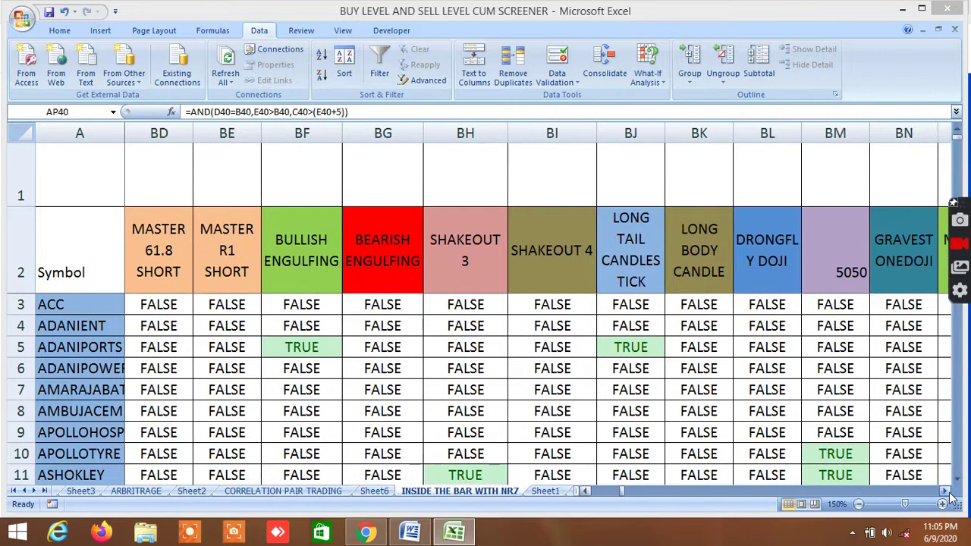
click(946, 491)
click(946, 491)
click(945, 492)
click(945, 491)
scroll(422, 400, down, 3)
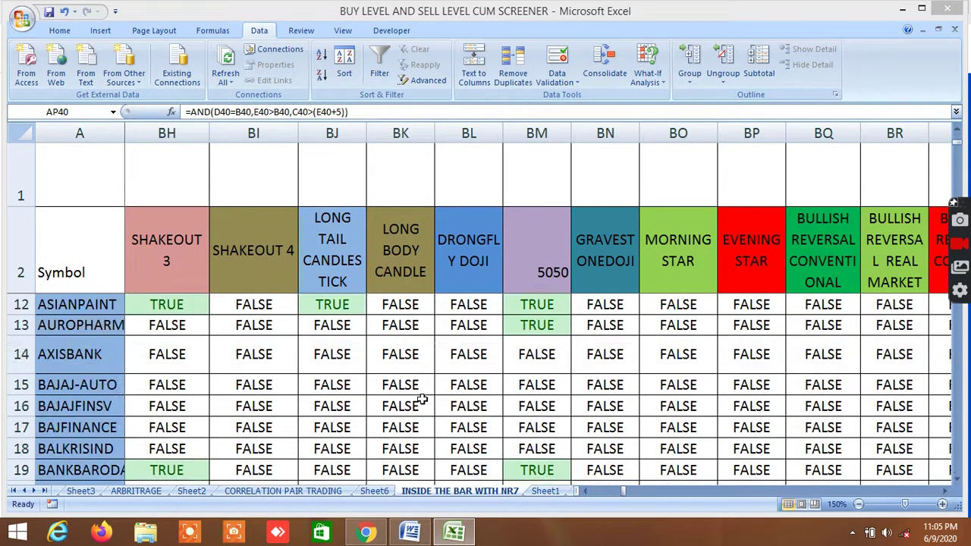
scroll(422, 399, down, 3)
scroll(422, 400, down, 3)
scroll(422, 400, down, 4)
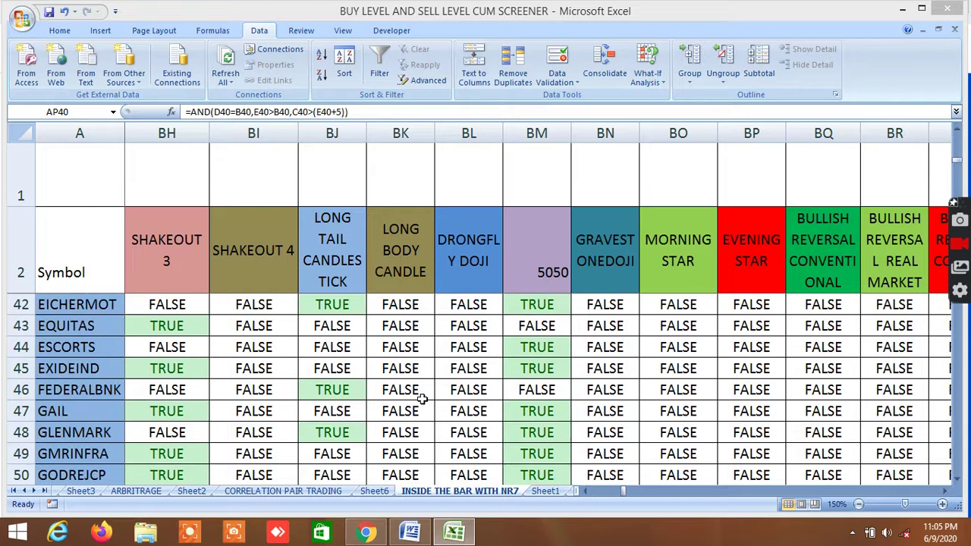
scroll(422, 400, down, 3)
scroll(421, 400, up, 1)
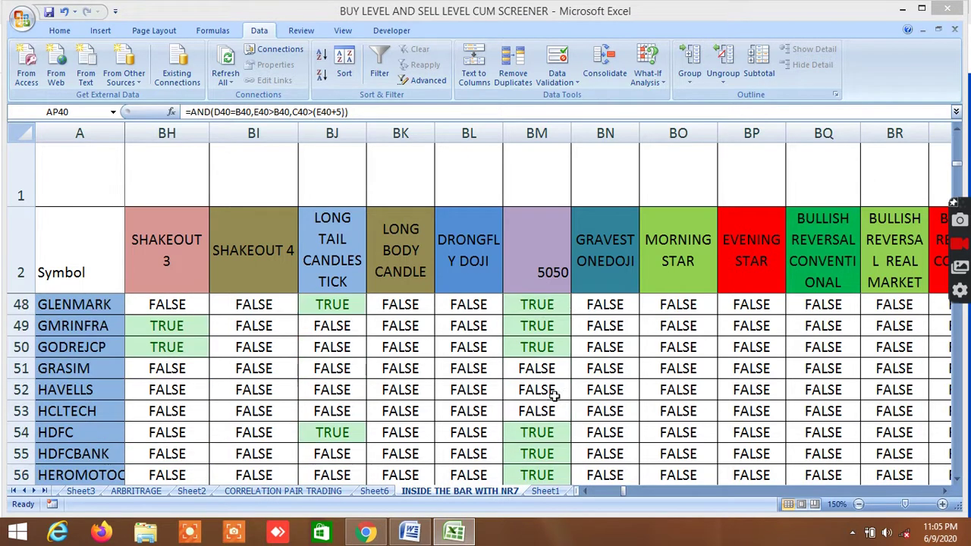
scroll(706, 414, up, 3)
scroll(728, 422, up, 6)
scroll(750, 430, up, 6)
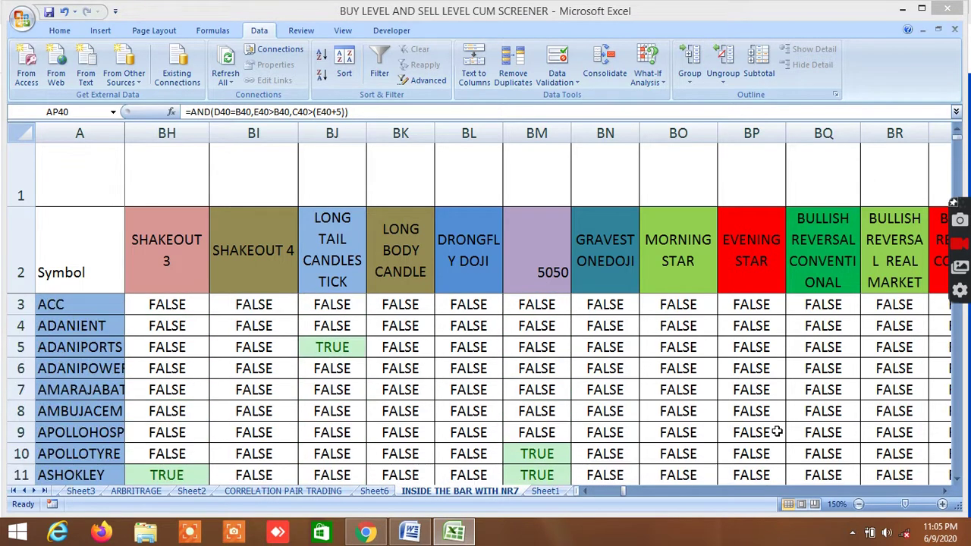
- Show the next pattern columns to the right and scroll down the list
click(945, 491)
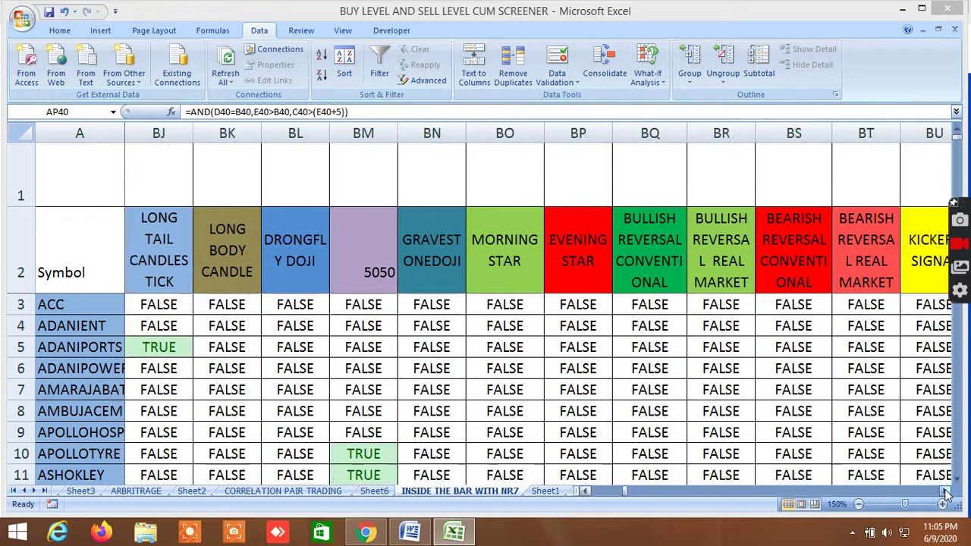
click(945, 492)
scroll(551, 397, down, 3)
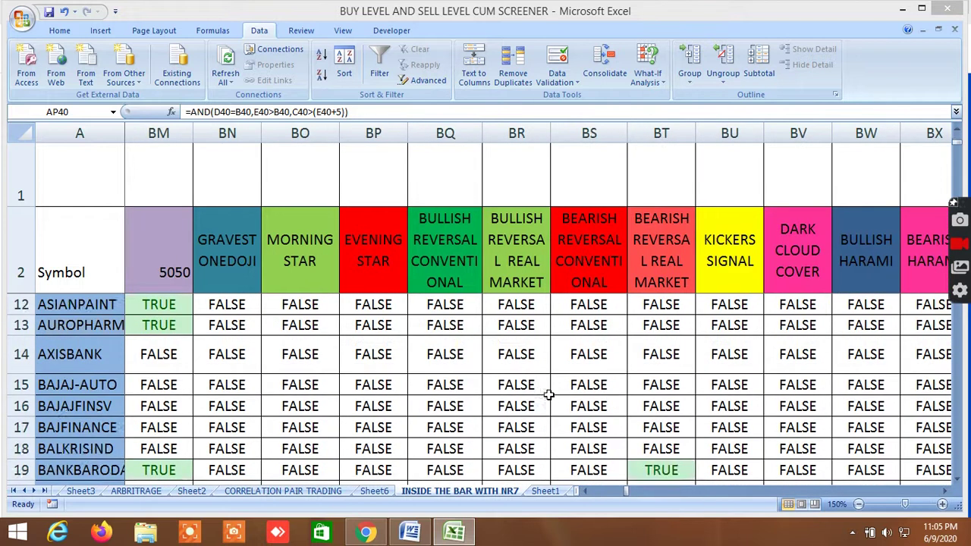
scroll(550, 395, down, 3)
scroll(549, 395, down, 2)
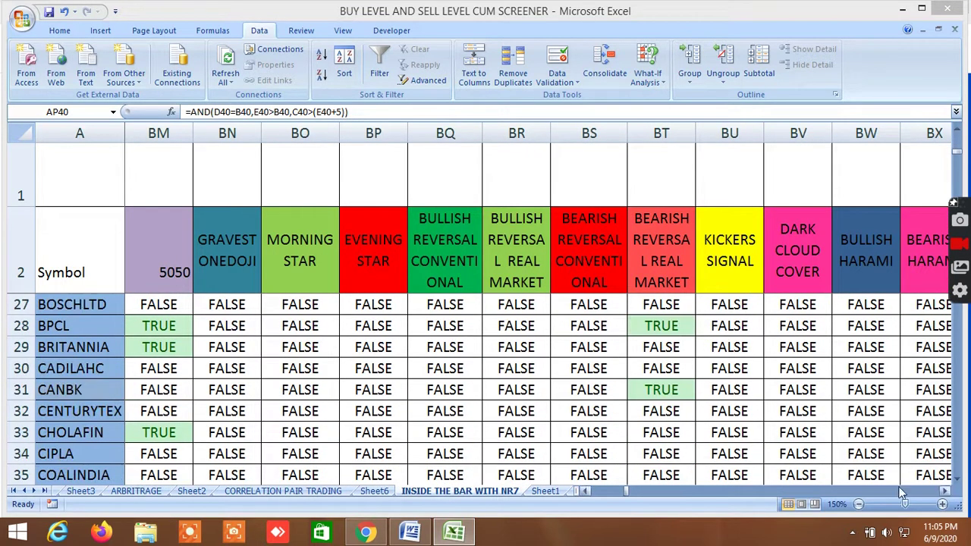
- Move to the bearish reversal, Kickers and Harami columns and check rows for TRUE
click(945, 491)
click(946, 491)
click(946, 492)
click(946, 492)
click(945, 492)
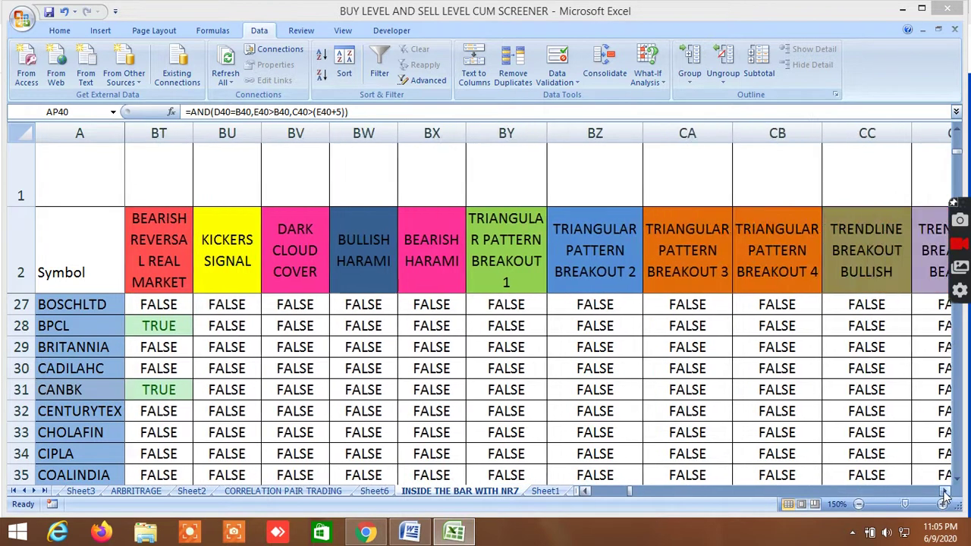
scroll(519, 416, up, 2)
scroll(519, 416, up, 2)
scroll(519, 416, up, 4)
scroll(519, 416, down, 4)
scroll(519, 416, down, 1)
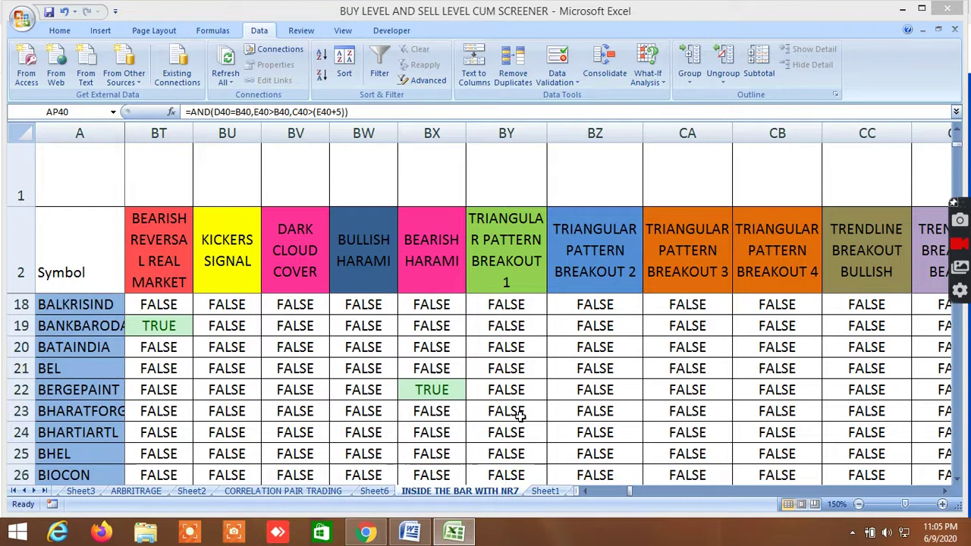
scroll(519, 416, down, 2)
scroll(519, 416, up, 1)
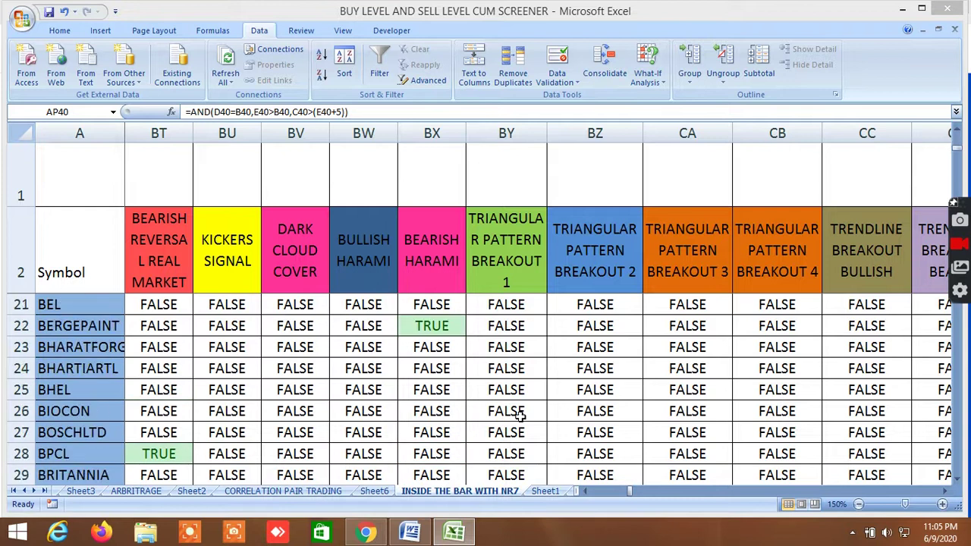
- Bring the triangular breakout columns into view and scroll down the stock list
click(946, 492)
scroll(899, 432, right, 1)
scroll(830, 411, right, 1)
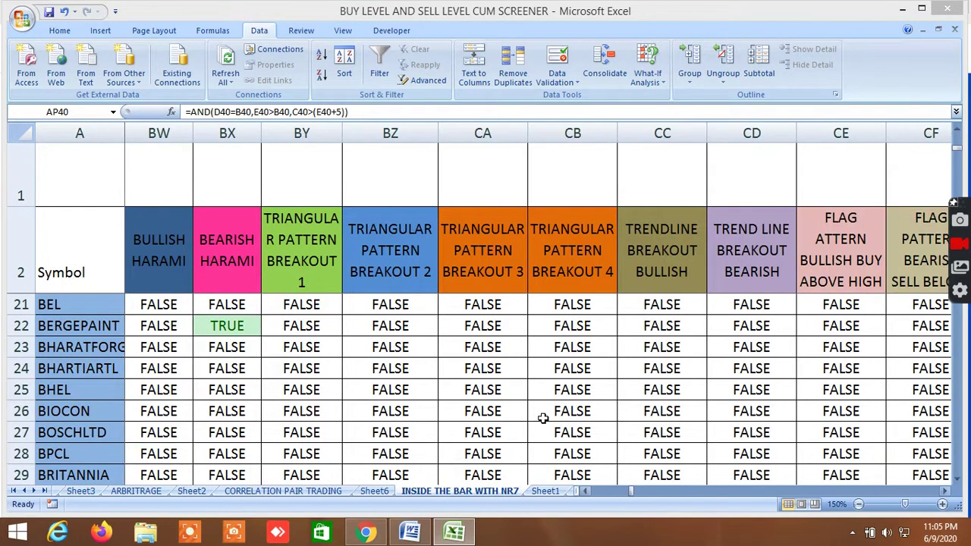
scroll(485, 416, down, 1)
scroll(332, 379, down, 3)
scroll(331, 383, down, 4)
scroll(331, 384, down, 1)
scroll(331, 383, down, 7)
scroll(332, 383, down, 2)
scroll(332, 383, down, 10)
scroll(332, 383, down, 4)
- Rescan the rows for TRUE in the trendline and flag breakout columns
scroll(332, 384, up, 2)
scroll(432, 390, up, 8)
scroll(432, 390, up, 11)
scroll(454, 380, up, 13)
scroll(454, 380, up, 4)
scroll(454, 380, down, 8)
scroll(456, 375, down, 9)
scroll(455, 376, down, 9)
scroll(465, 390, down, 11)
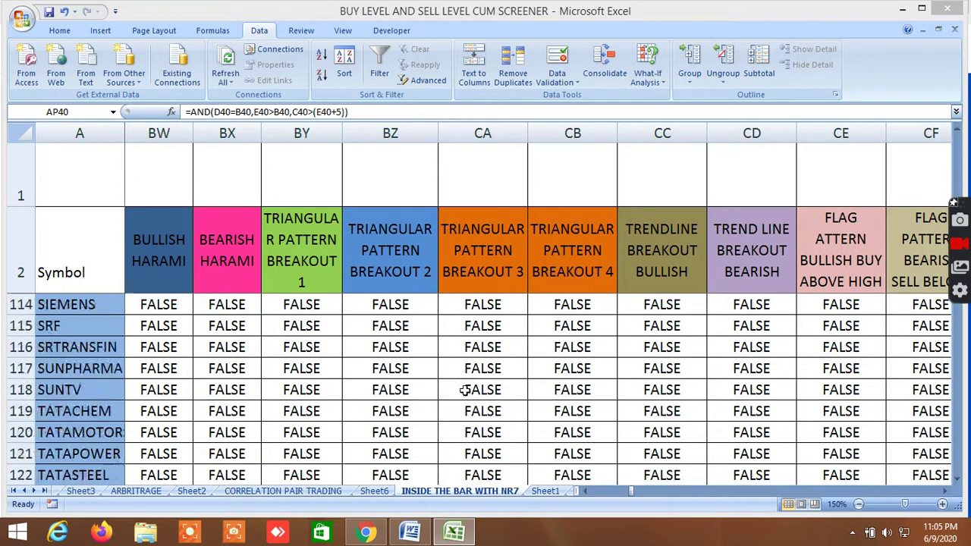
scroll(465, 390, down, 6)
scroll(467, 390, up, 11)
scroll(469, 390, up, 11)
scroll(468, 390, up, 7)
scroll(468, 390, up, 14)
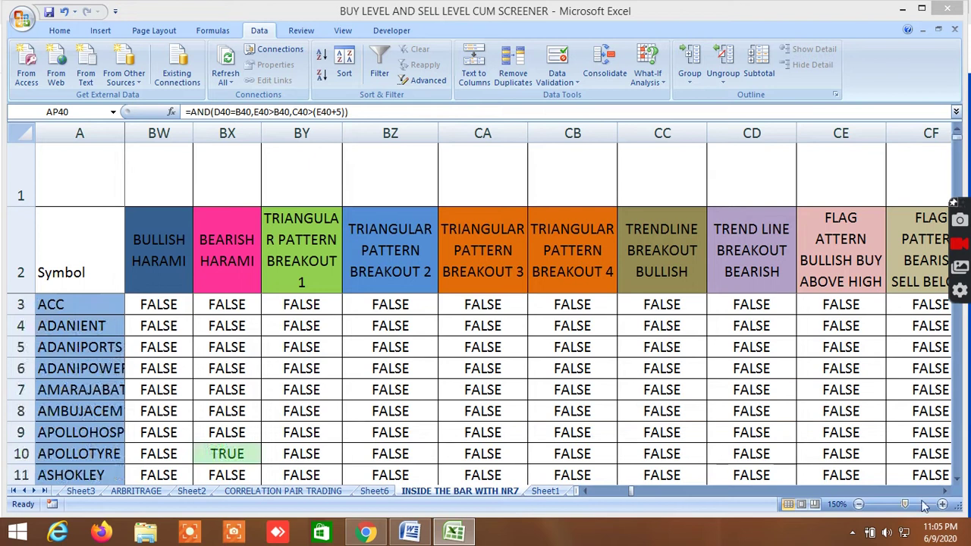
- Bring the flag and W pattern columns into view and scan their rows down and back up
click(954, 494)
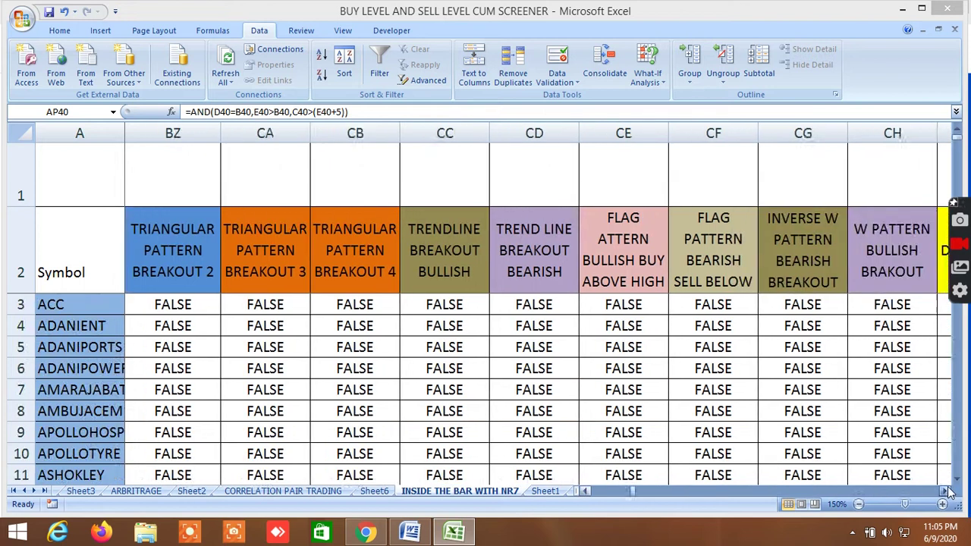
scroll(768, 434, down, 4)
scroll(769, 434, down, 11)
scroll(769, 434, down, 2)
scroll(768, 434, down, 12)
scroll(769, 434, down, 4)
scroll(768, 434, down, 11)
scroll(767, 432, up, 4)
scroll(767, 430, up, 11)
scroll(767, 430, up, 10)
scroll(766, 426, up, 10)
scroll(765, 424, up, 9)
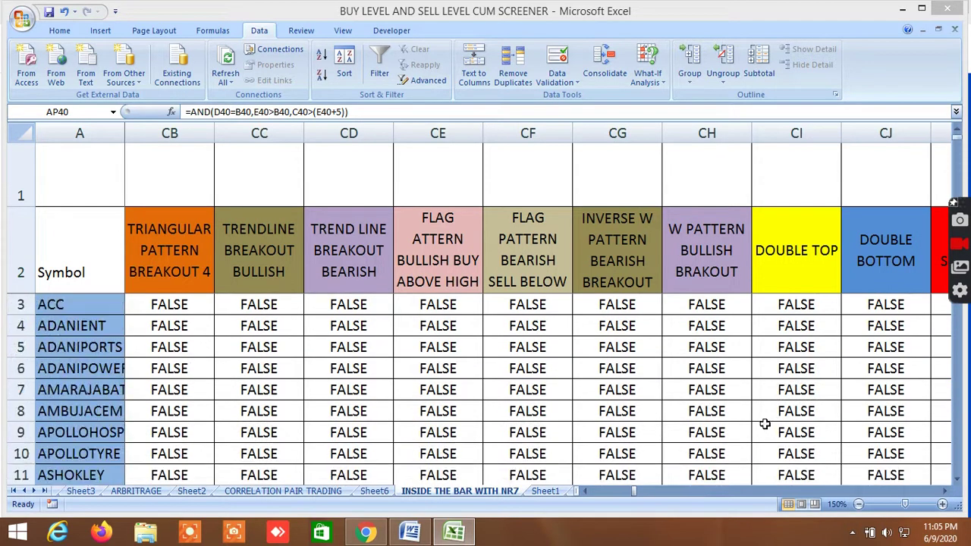
- Move across the Double Top/Bottom, head and shoulders, abandoned baby and butterfly columns
click(945, 491)
click(945, 493)
click(945, 492)
click(945, 491)
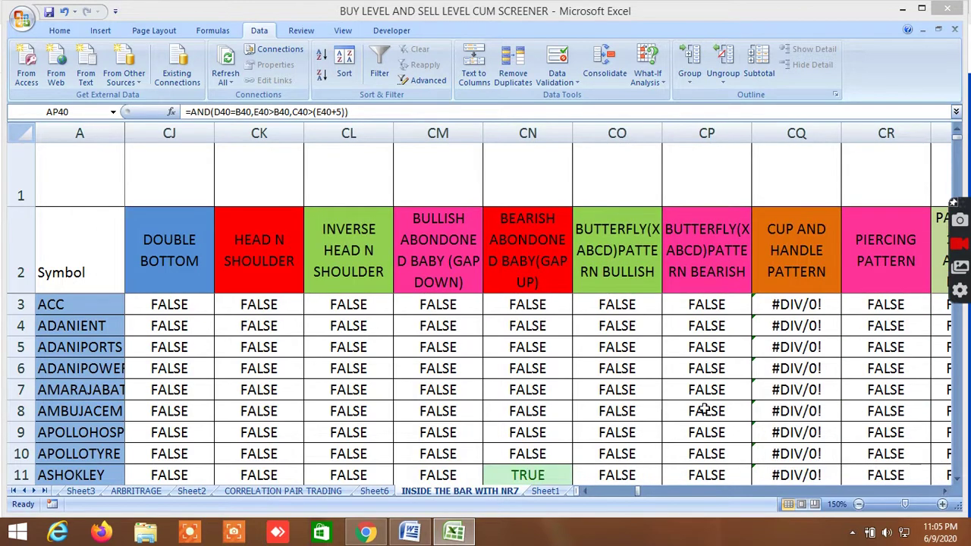
scroll(704, 410, down, 3)
scroll(704, 409, up, 1)
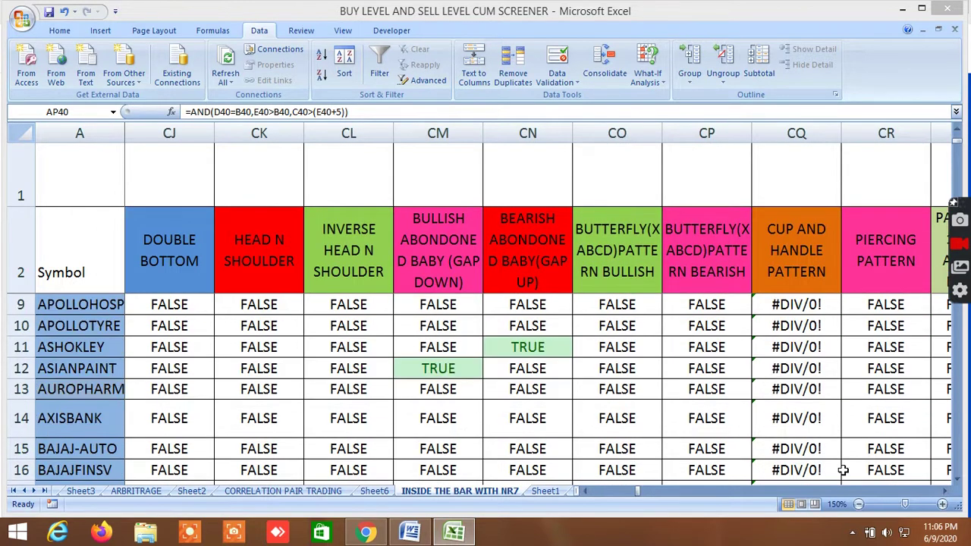
- Show the Pattern 1–3 columns and inspect the Butterfly Bearish formula in row 136
click(948, 493)
click(947, 493)
scroll(529, 434, down, 2)
scroll(528, 434, up, 3)
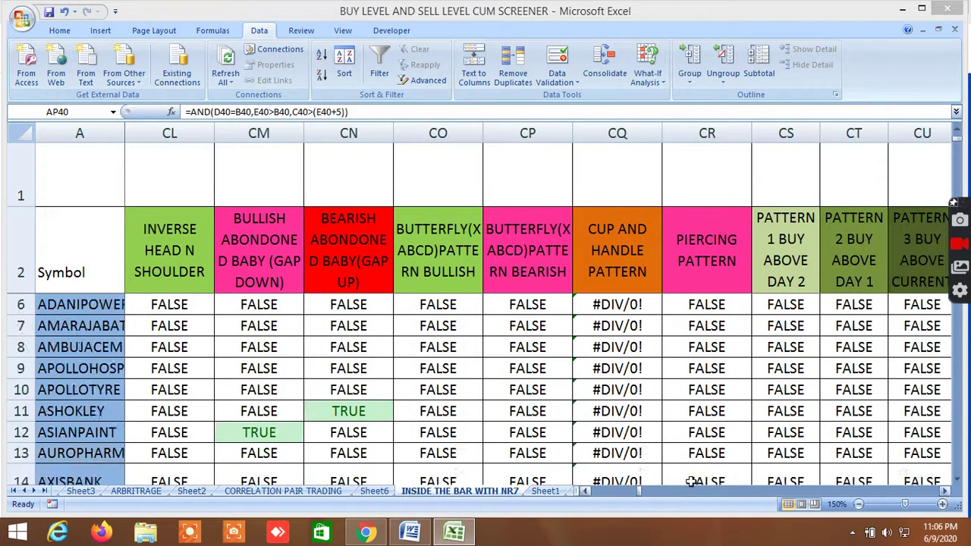
scroll(528, 434, down, 2)
scroll(529, 434, down, 20)
click(524, 429)
scroll(520, 421, up, 4)
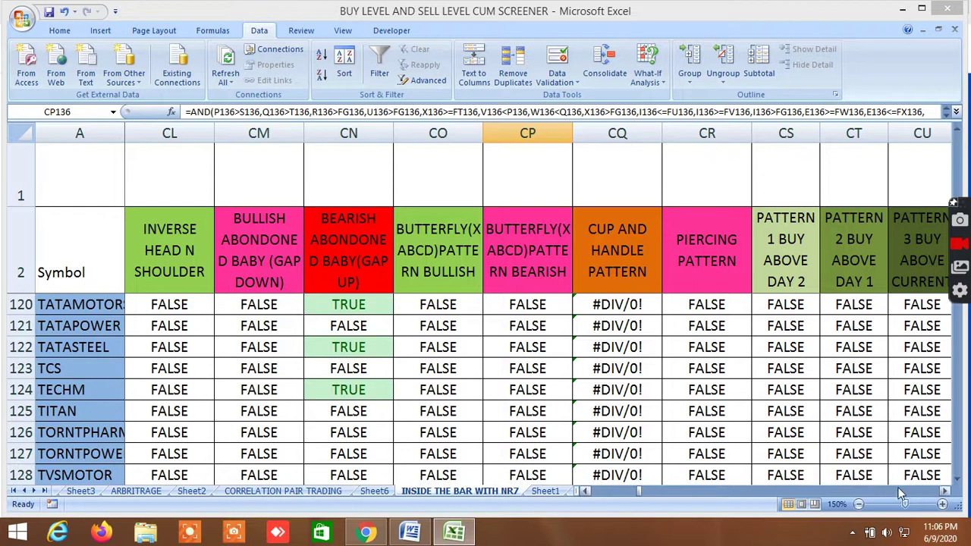
- Review the Pattern 4 and 5 flags, then reach the volatility and traded volume columns
click(946, 493)
click(945, 492)
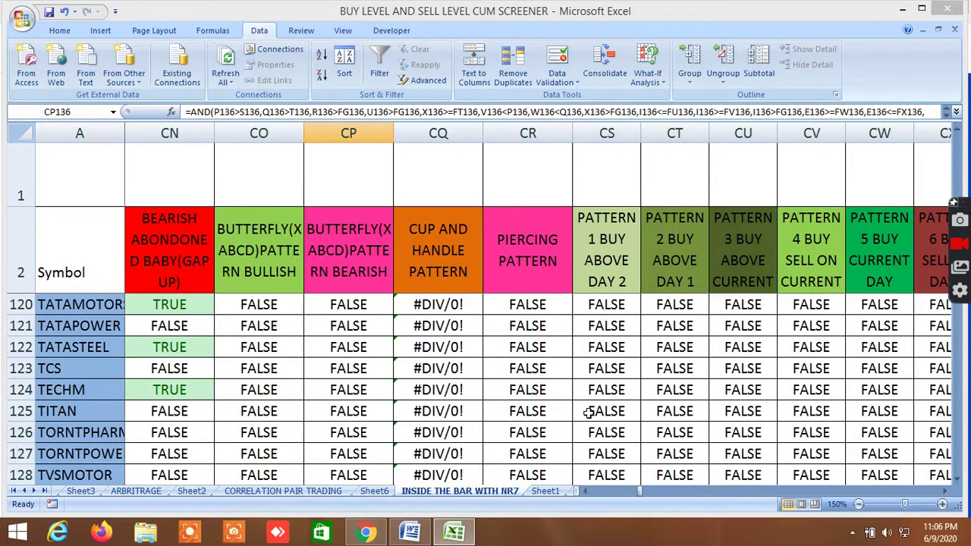
scroll(592, 412, up, 2)
scroll(592, 412, up, 1)
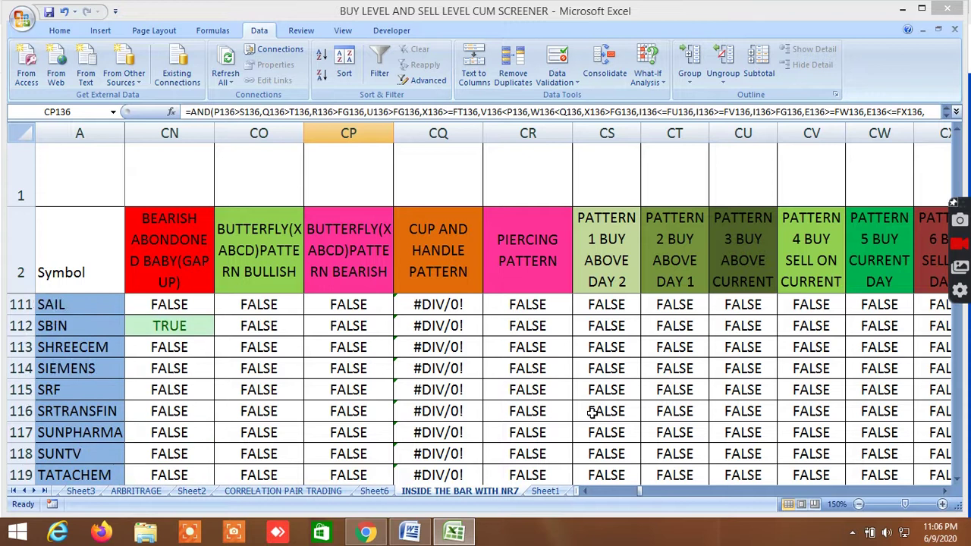
scroll(592, 412, up, 4)
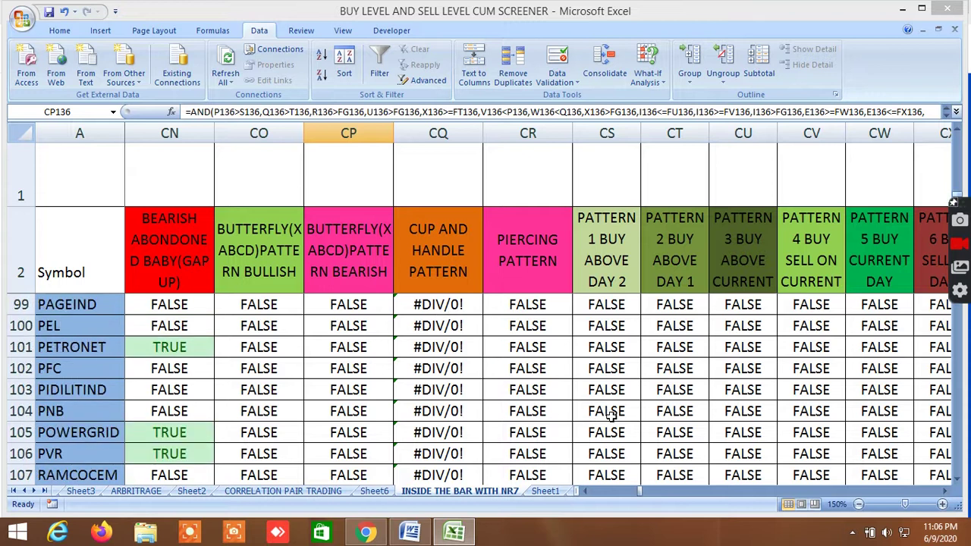
click(944, 491)
click(944, 492)
click(944, 491)
- Scroll to column CS and commodity rows 138–147, then zoom out to 140%
click(944, 492)
click(945, 491)
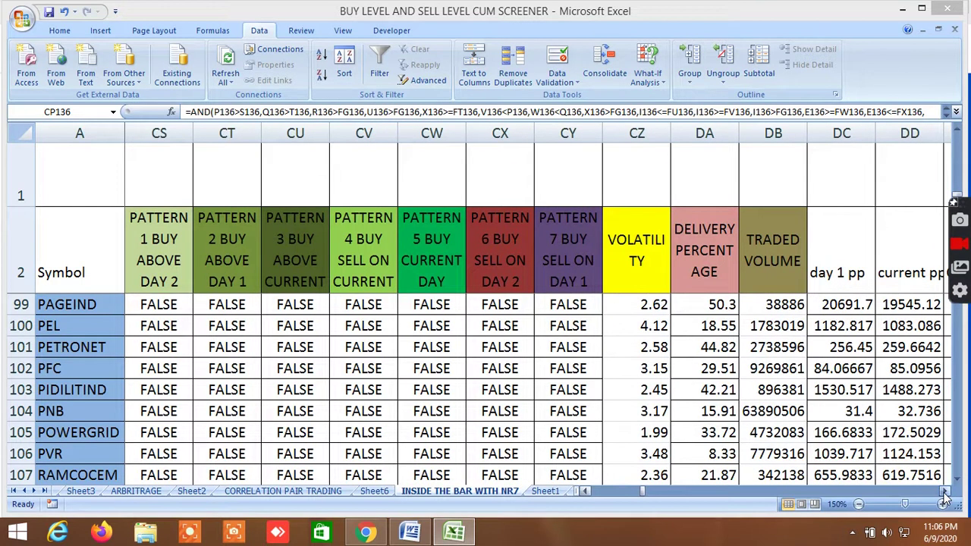
scroll(596, 416, down, 4)
scroll(597, 417, down, 5)
scroll(596, 417, down, 6)
scroll(596, 416, down, 4)
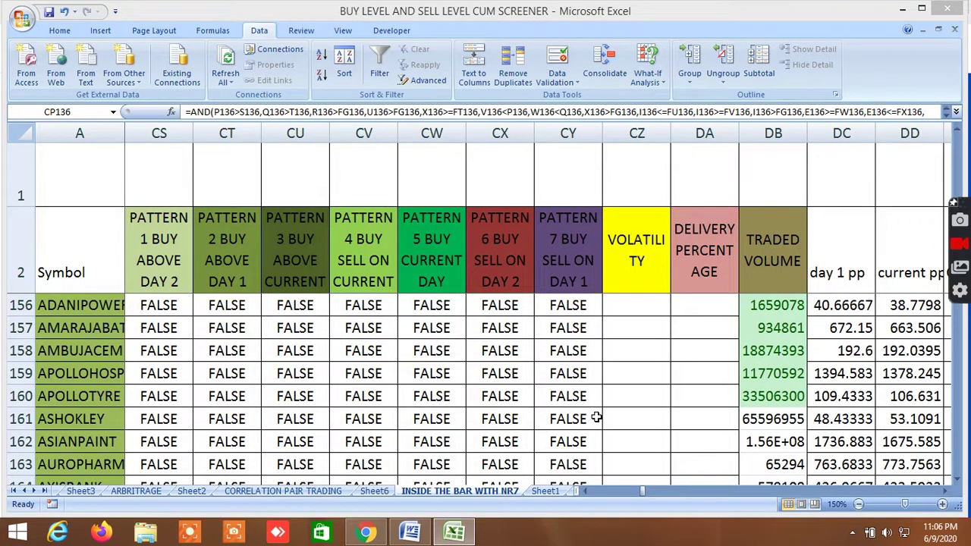
scroll(596, 416, down, 1)
scroll(596, 416, up, 5)
scroll(597, 417, up, 1)
scroll(596, 416, up, 8)
scroll(596, 416, down, 2)
scroll(596, 416, down, 4)
scroll(597, 417, down, 2)
scroll(596, 416, up, 1)
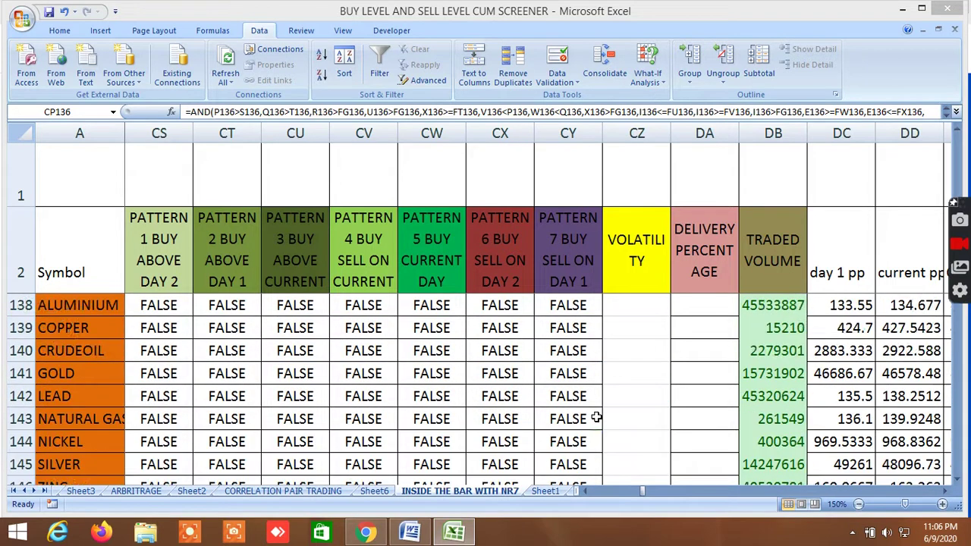
click(859, 504)
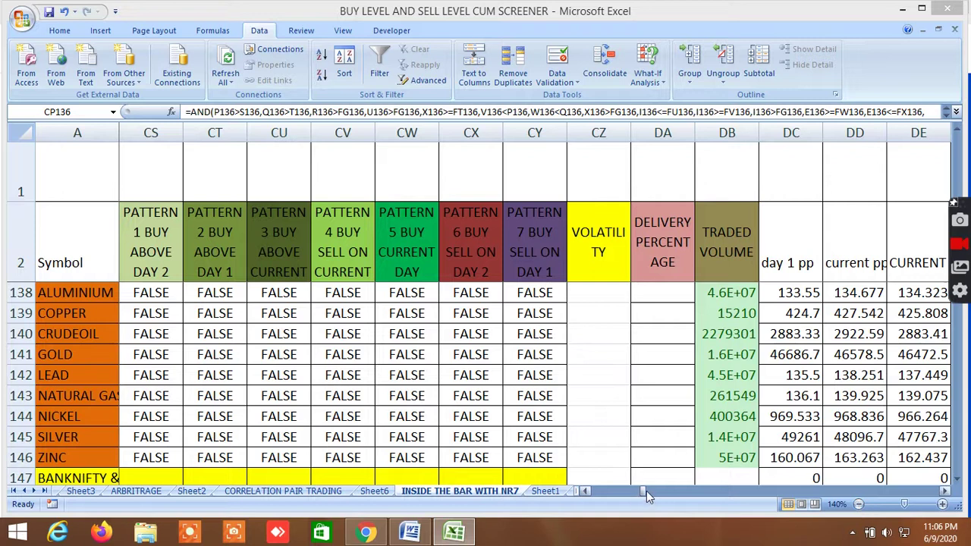
- Inspect the commodities' MA crossover (ML–MR), Fibonacci target (FY–GK) and LTP position (LK–LW) columns
drag(645, 493, 774, 505)
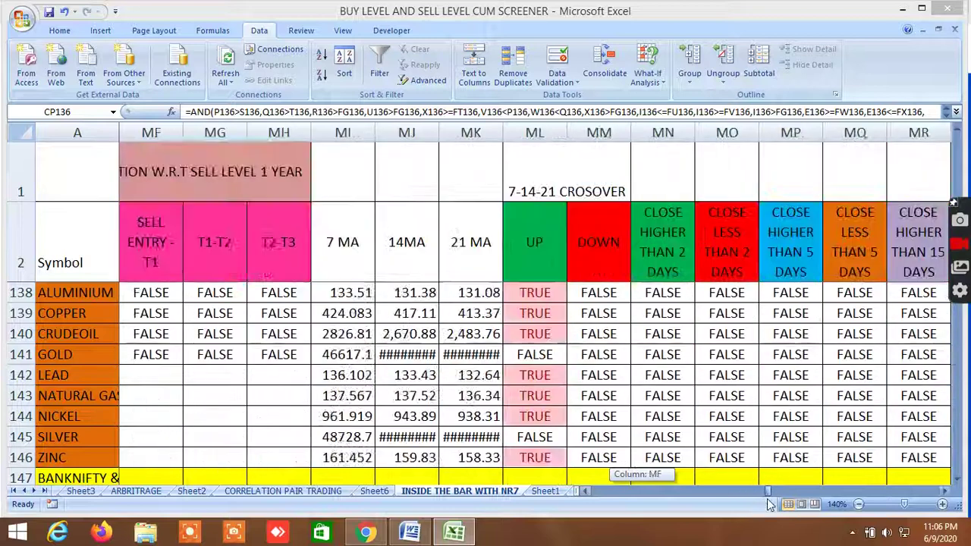
mouse_move(777, 504)
mouse_down()
mouse_move(812, 504)
mouse_move(685, 536)
mouse_up()
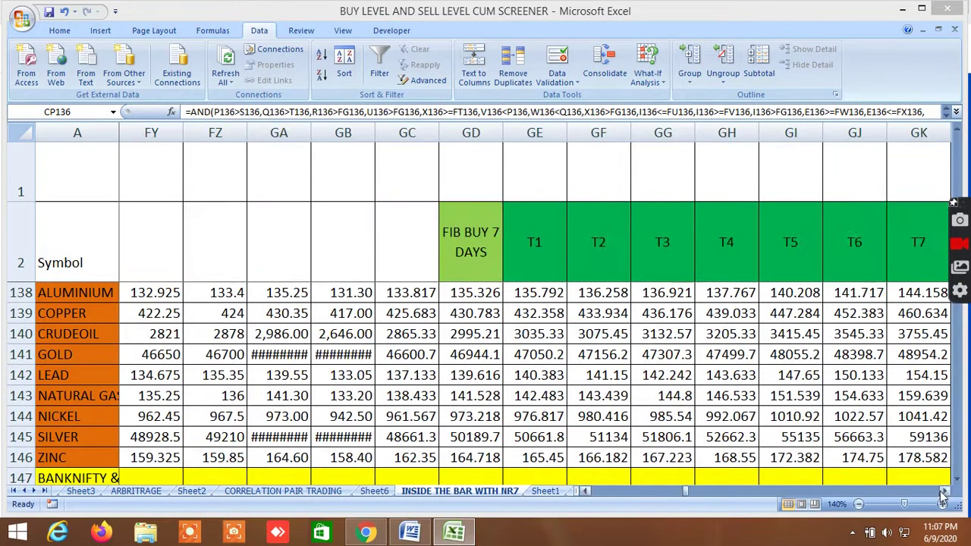
drag(947, 492, 946, 491)
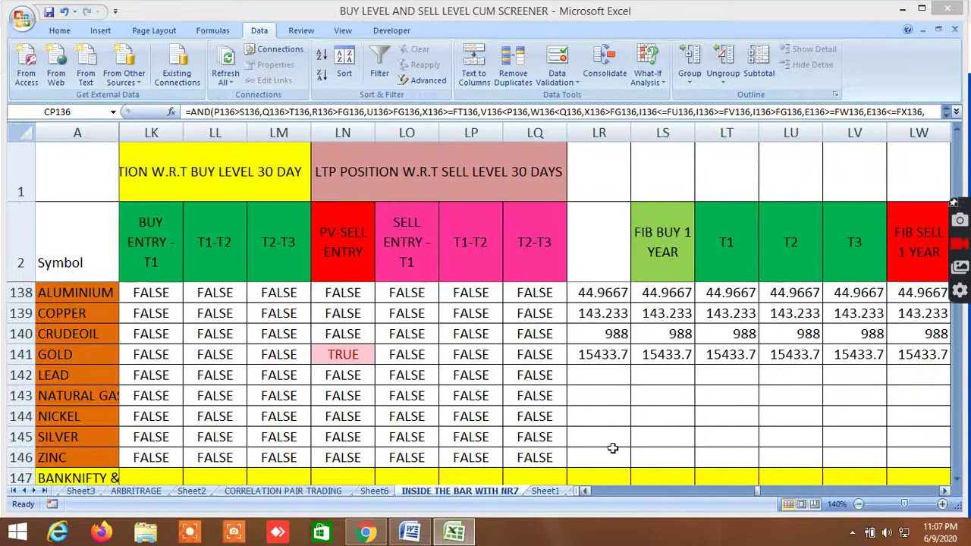